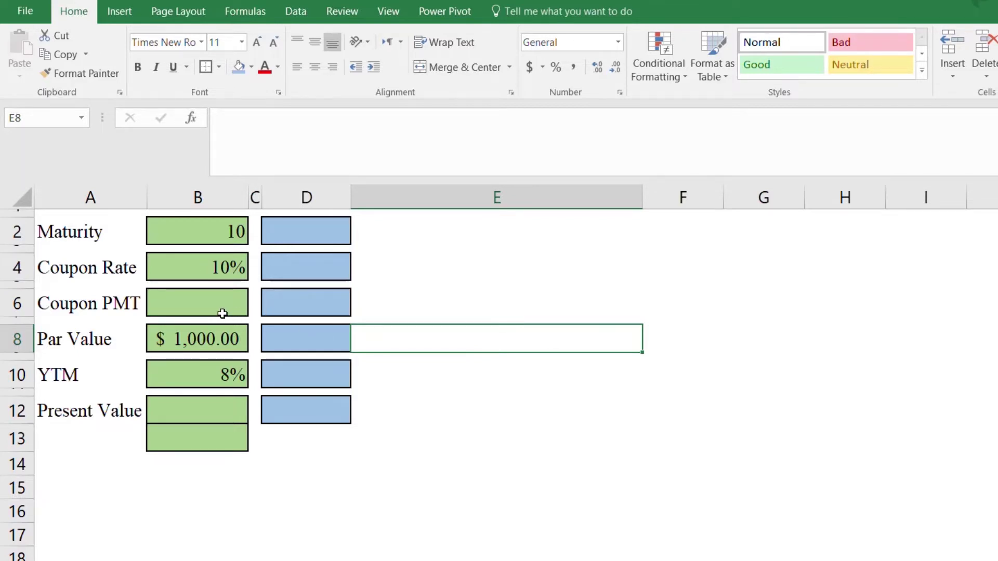
- Calculate the coupon payment in B6 by multiplying the coupon rate by the par value with =B4*B8
click(203, 304)
text(=)
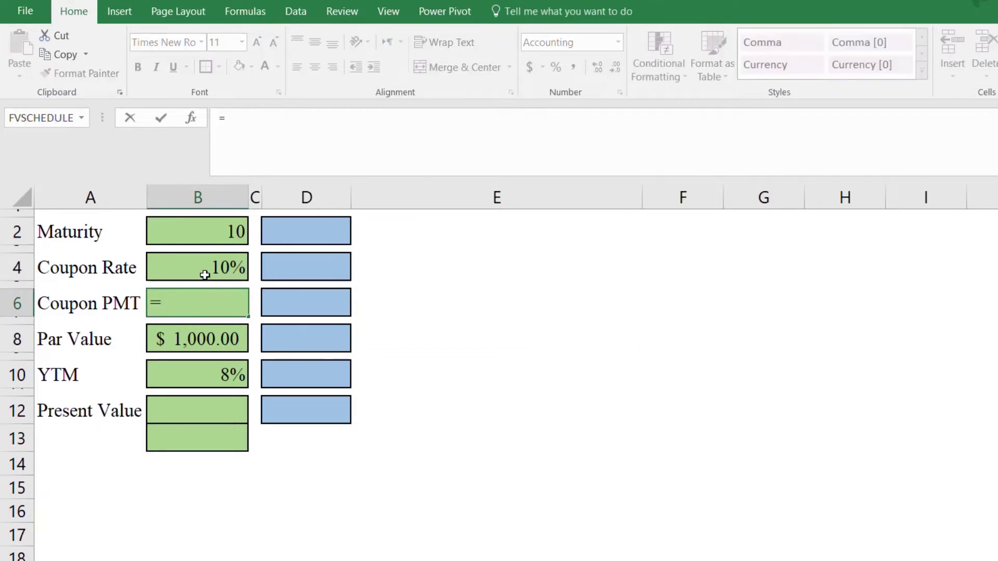
click(205, 266)
text(*)
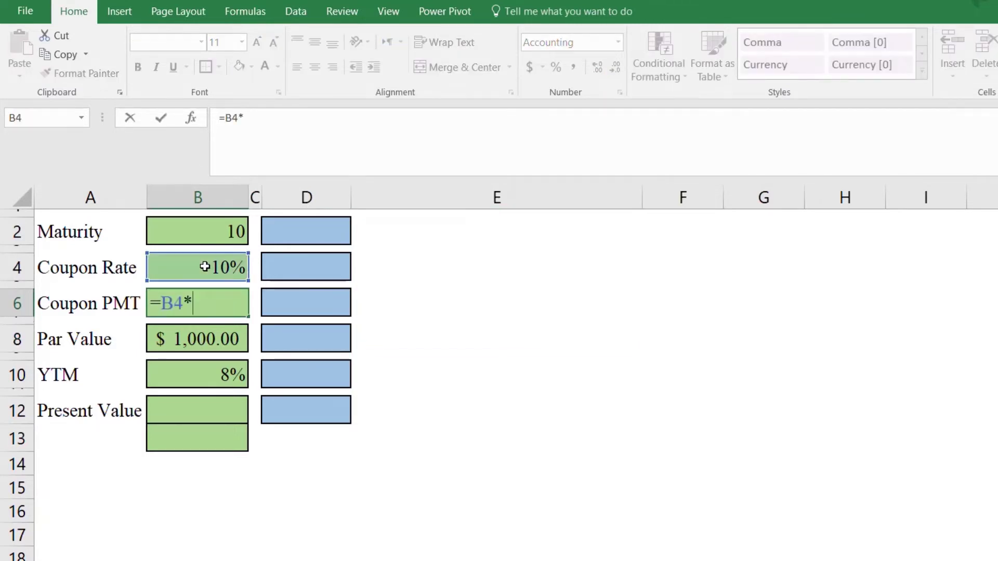
click(191, 333)
key(Return)
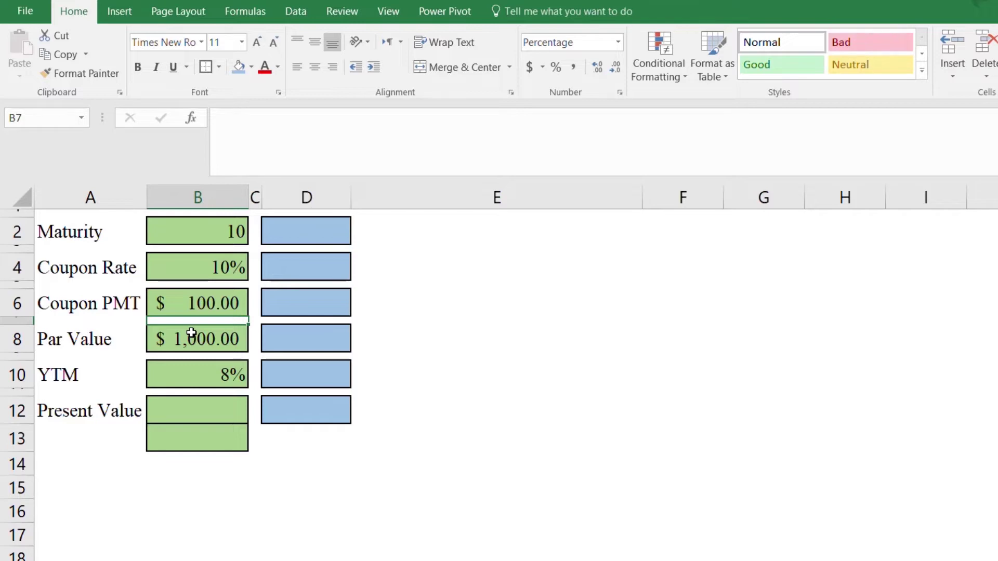
- Calculate the bond's present value in B12 with =PV(B10,B2,B6,B8,0), choosing end-of-period payments
click(192, 405)
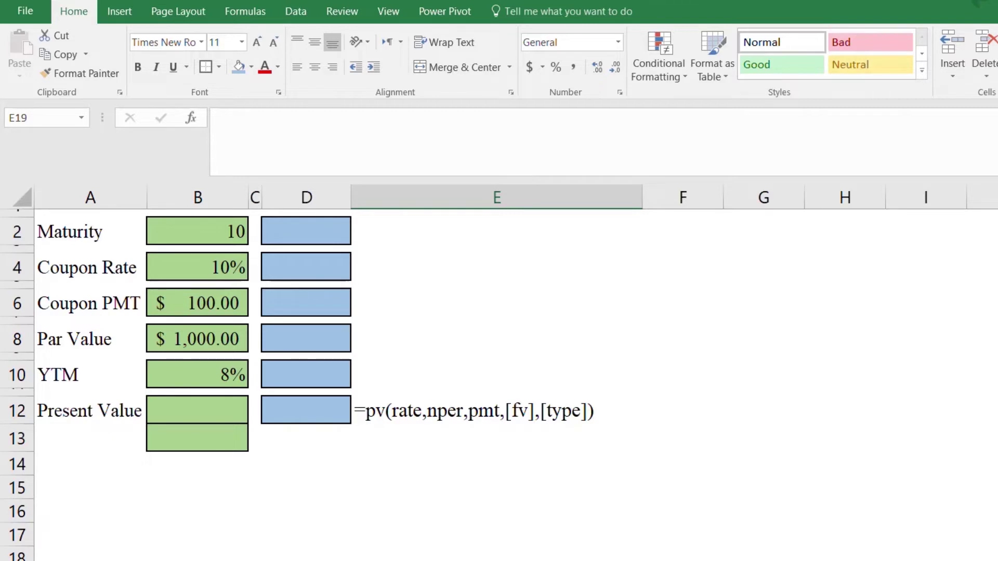
click(183, 408)
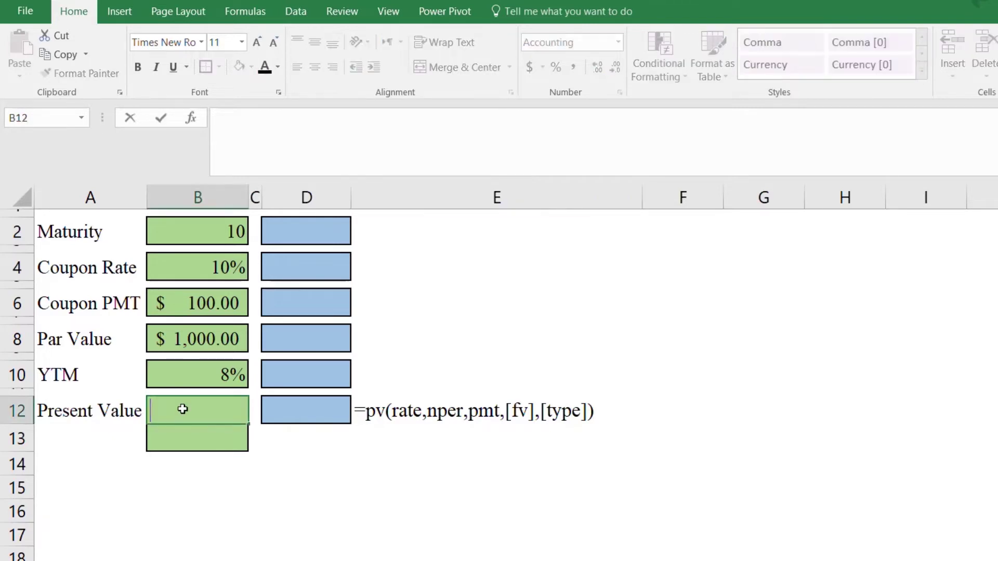
text(=pv()
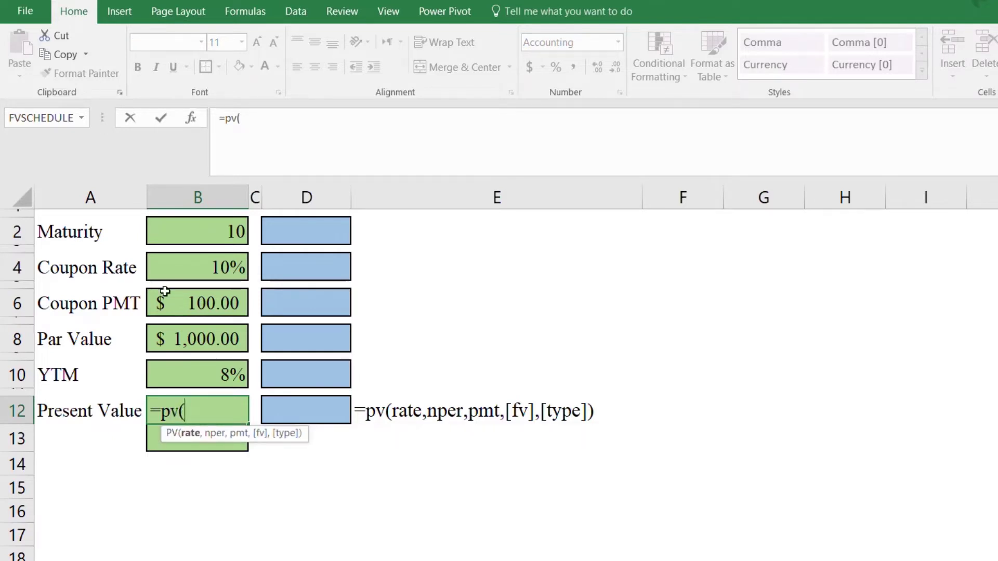
click(211, 371)
text(,)
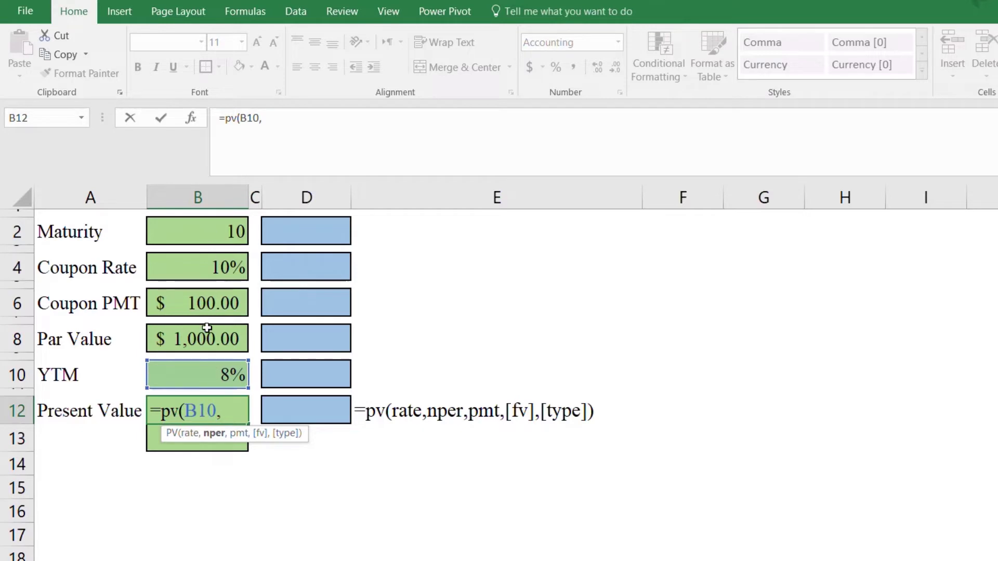
click(220, 228)
text(,)
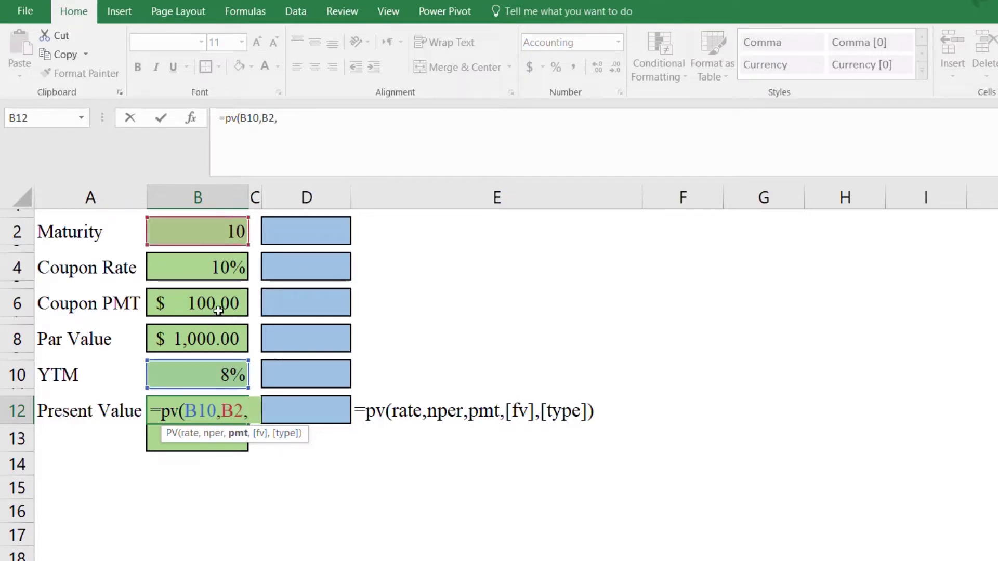
click(205, 302)
text(,)
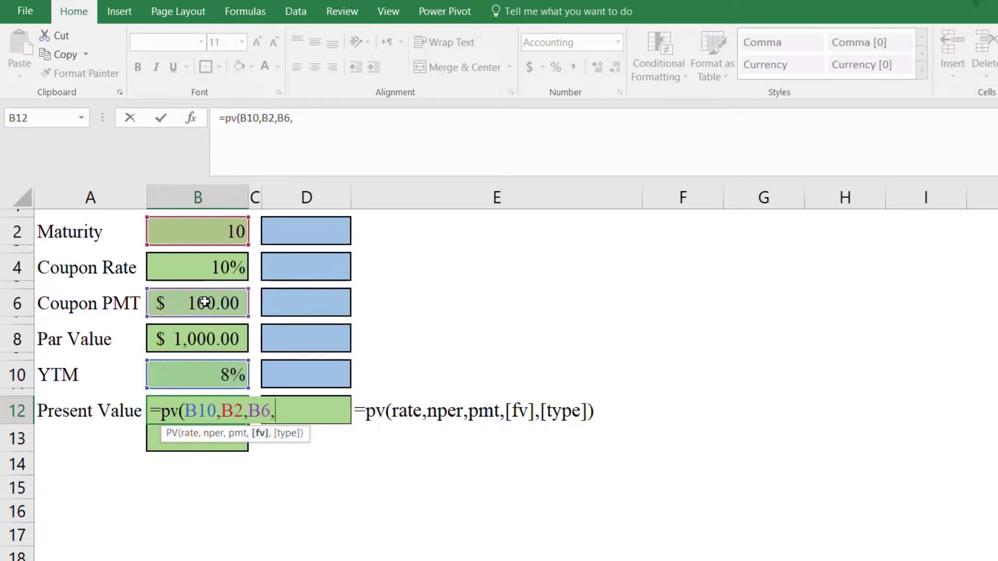
click(192, 347)
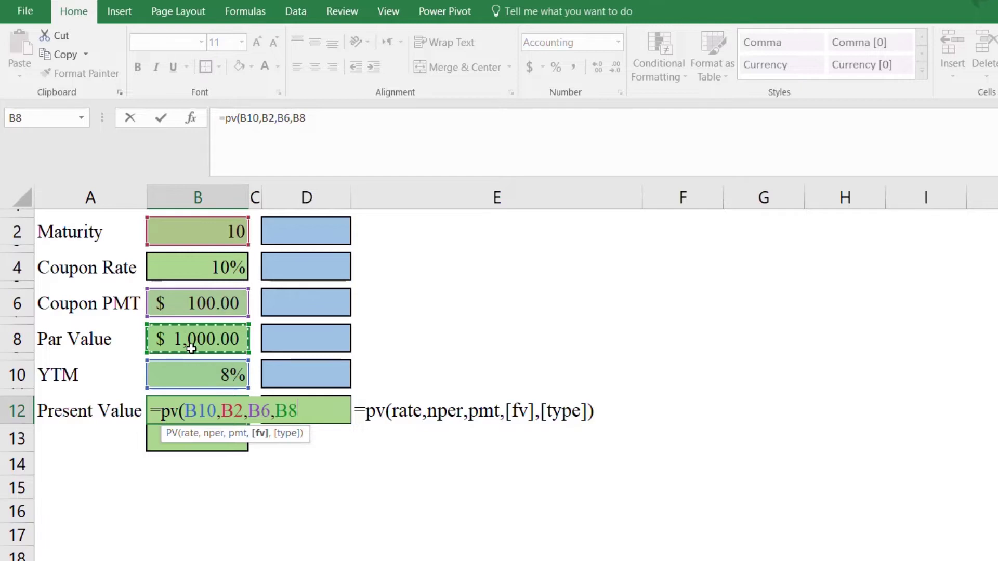
text(,)
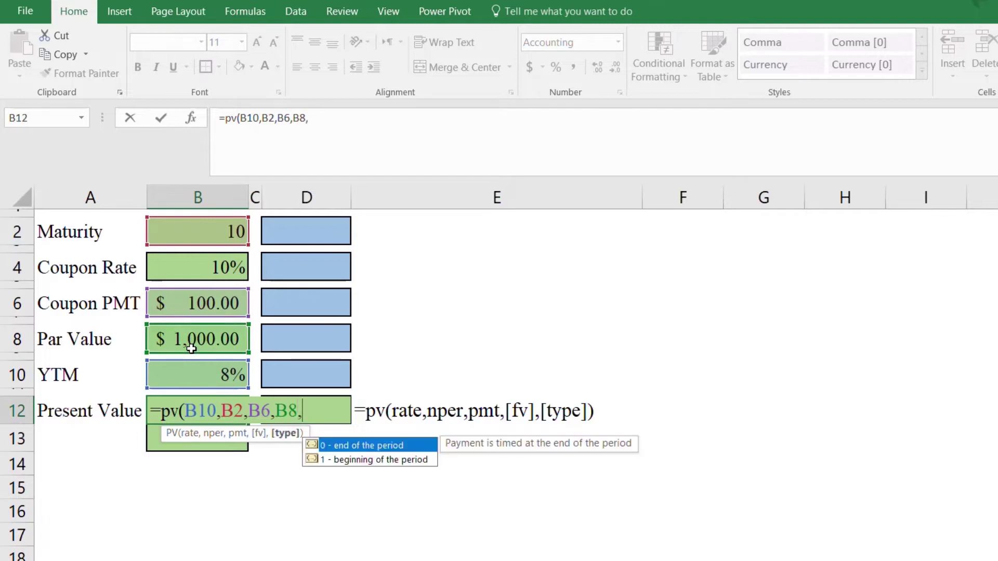
double_click(388, 445)
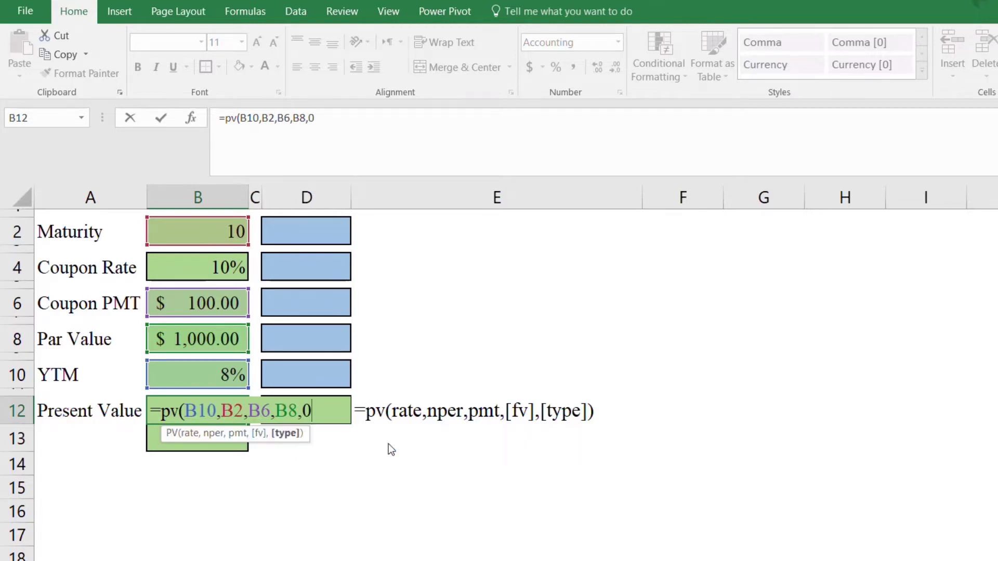
text())
key(Return)
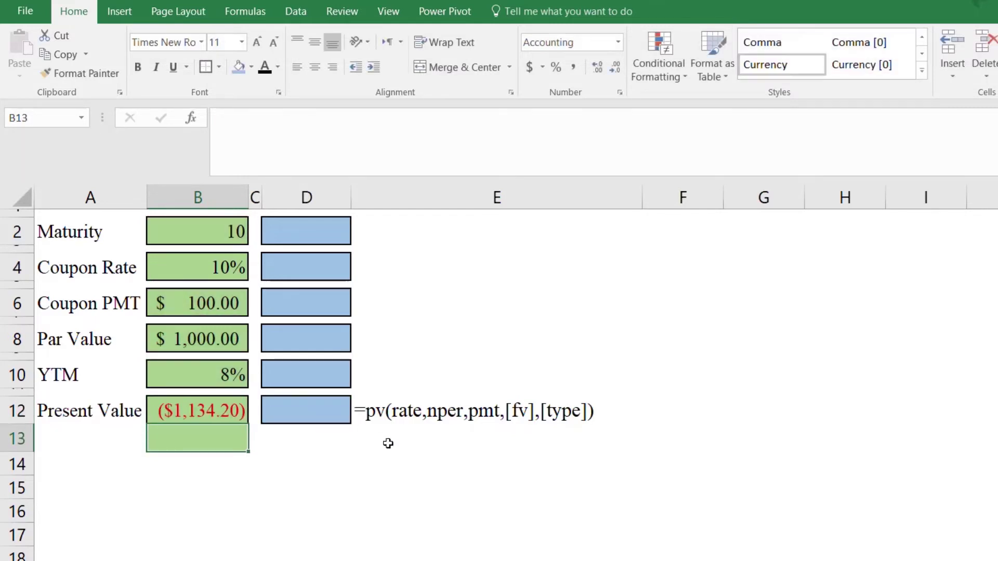
- Enter a sign-reversed present value formula in B13 as =-PV(B10,B2,B6,B8), omitting the payment type
click(203, 409)
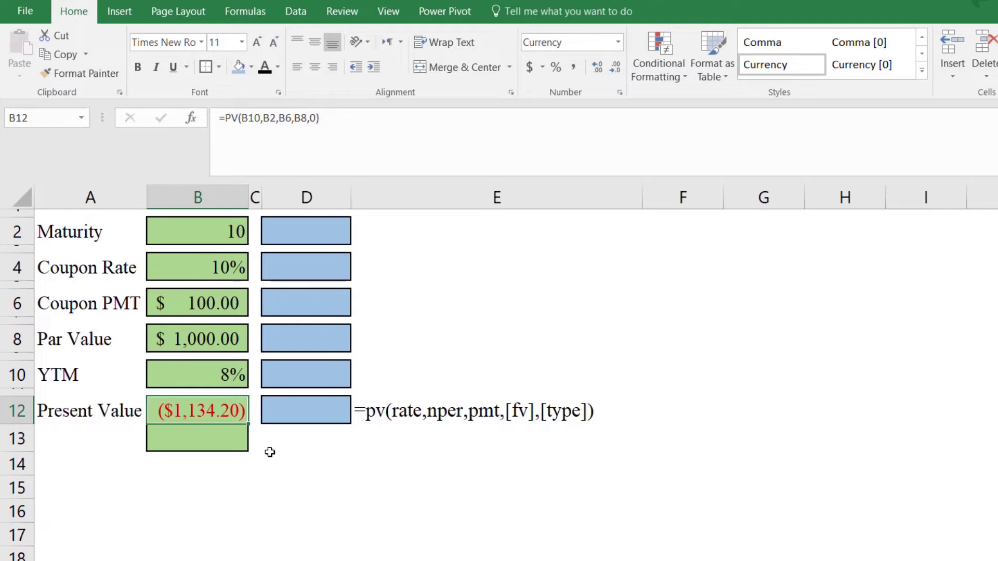
click(192, 436)
text(=)
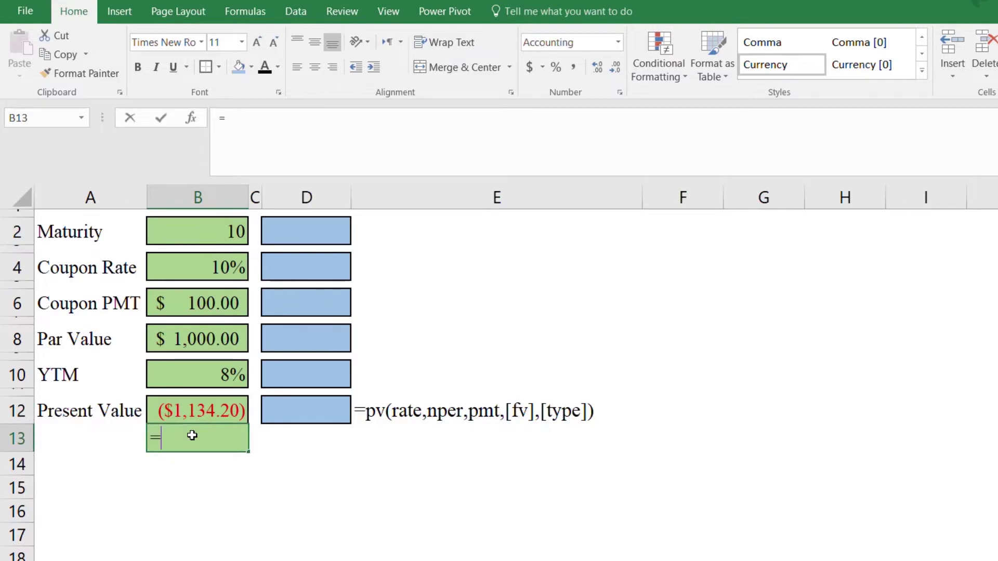
text(-)
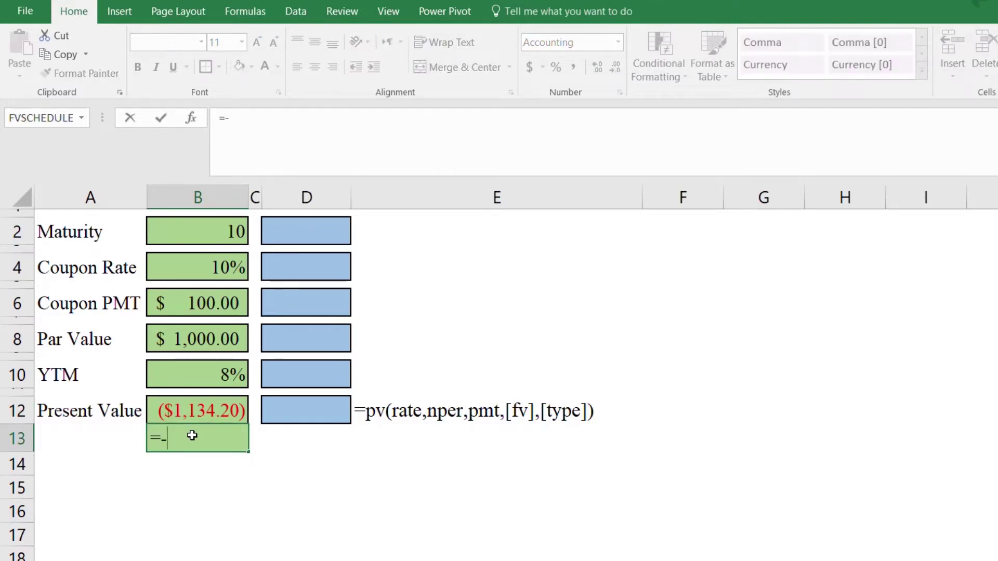
text(pv()
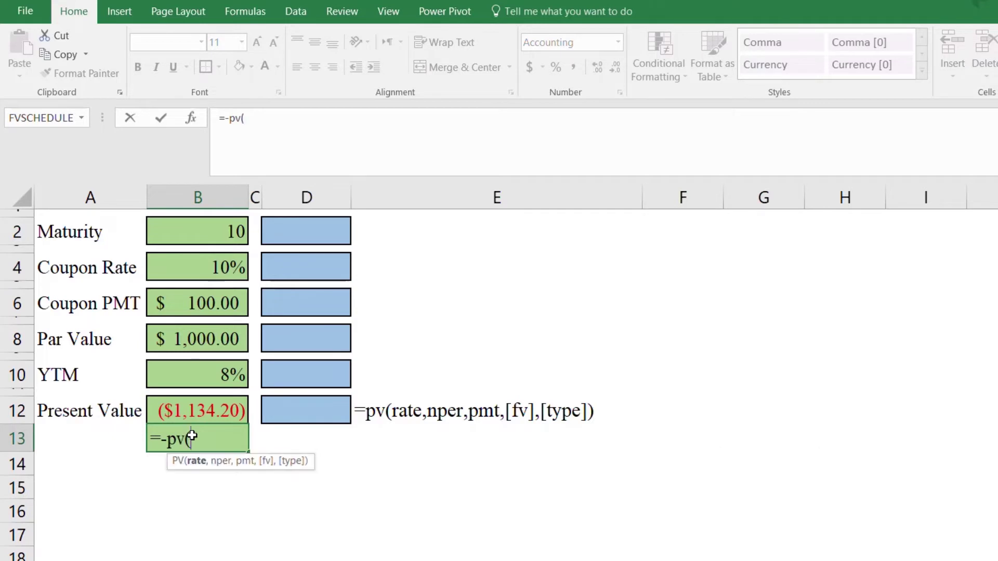
click(212, 379)
text(,)
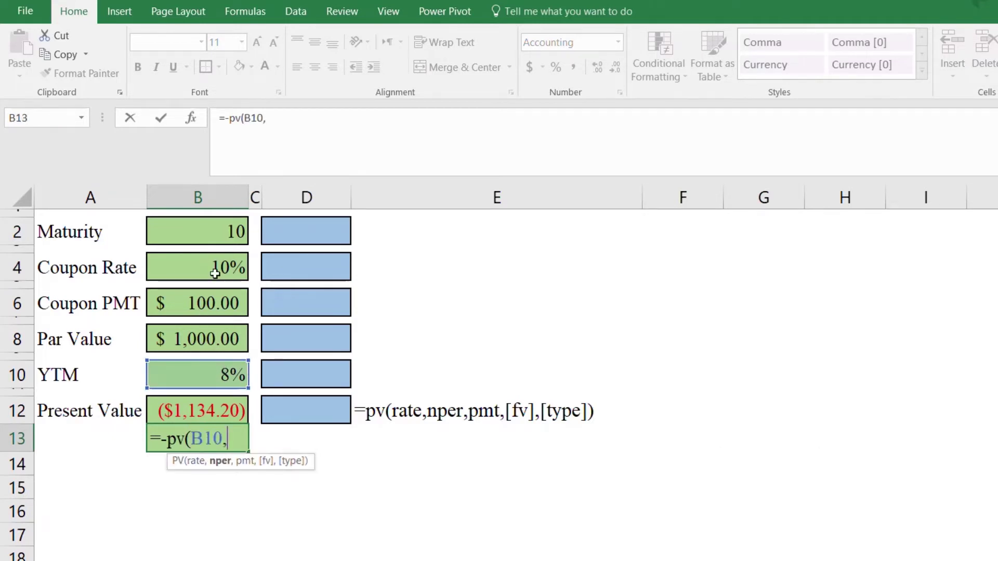
click(212, 240)
text(,)
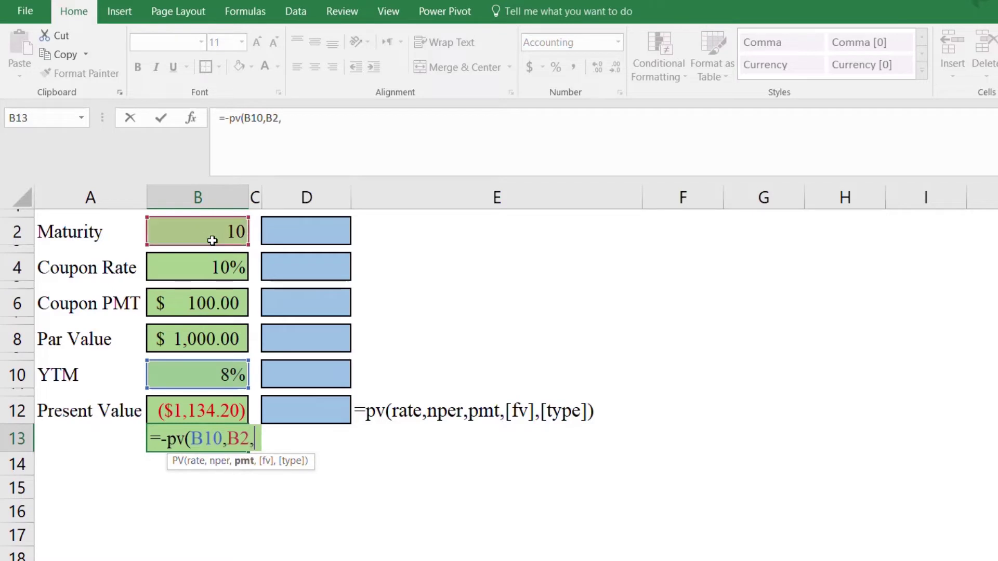
click(216, 300)
text(,)
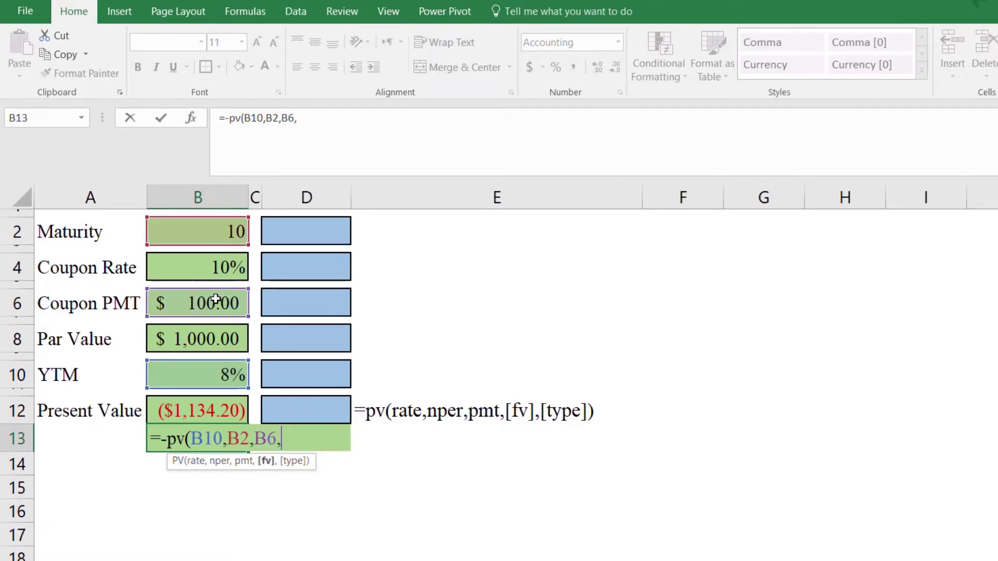
click(212, 338)
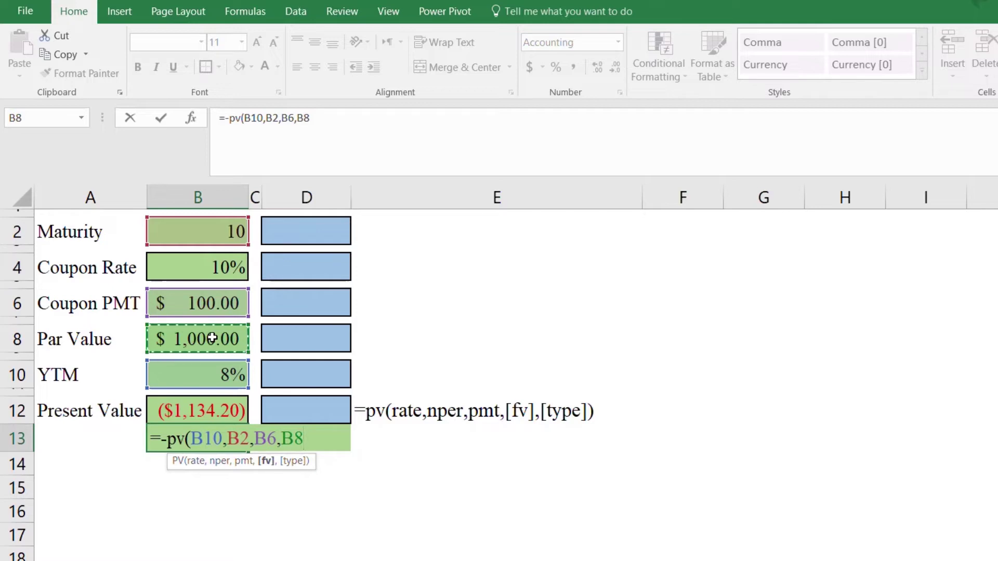
text())
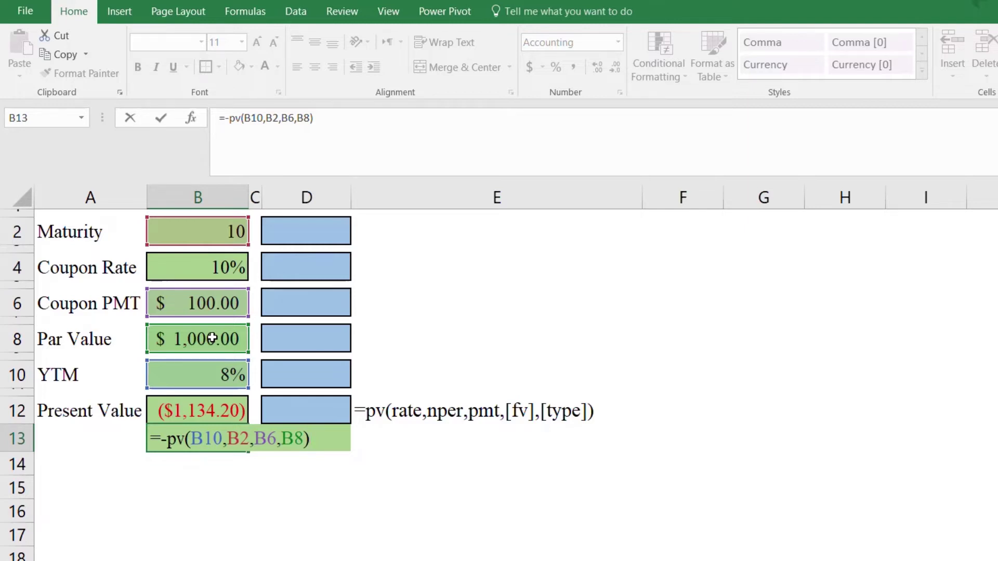
key(Return)
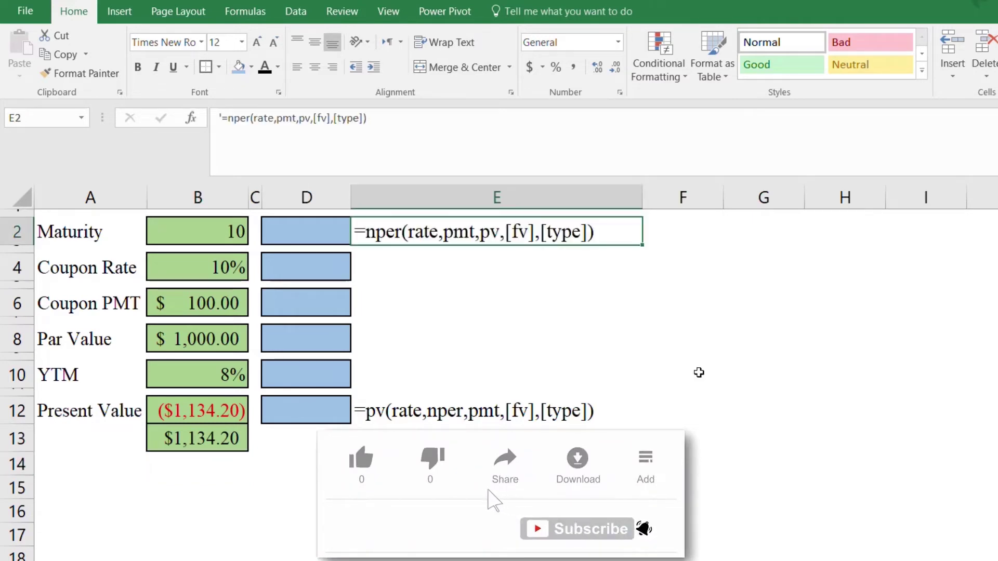
- Calculate the bond's maturity in D2 with =NPER(B10,B6,B12,B8,0), using the negative present value from B12
click(699, 372)
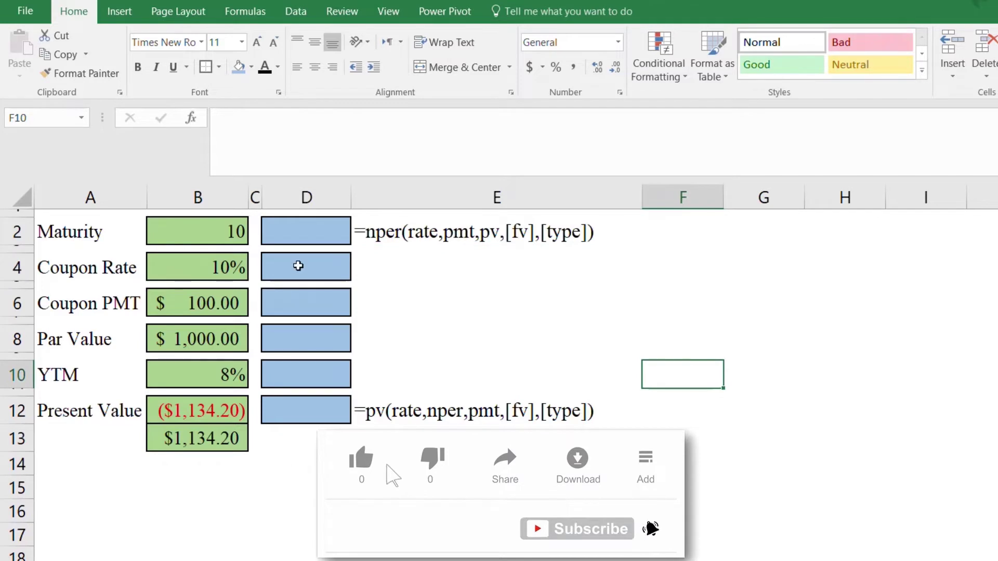
click(297, 239)
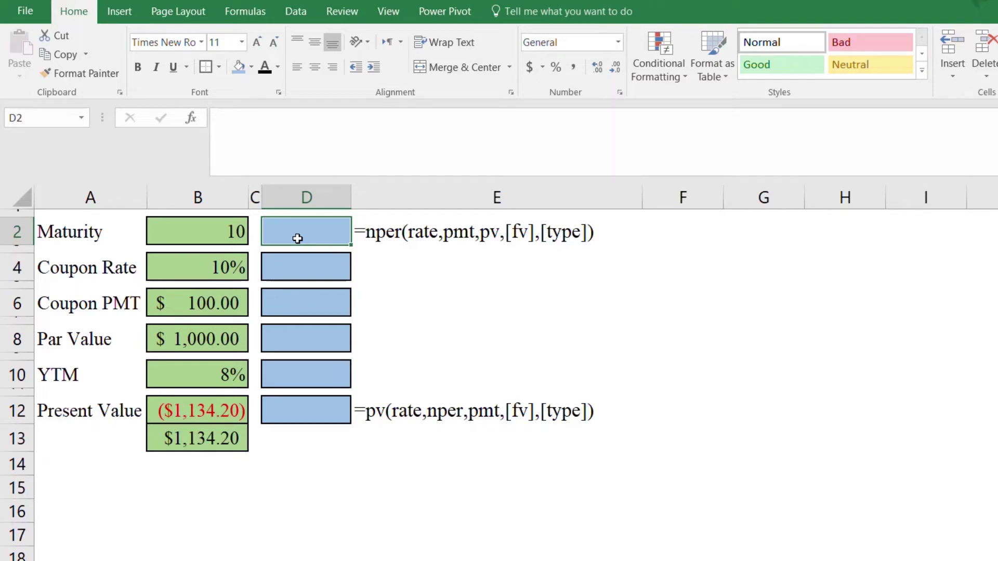
text(=)
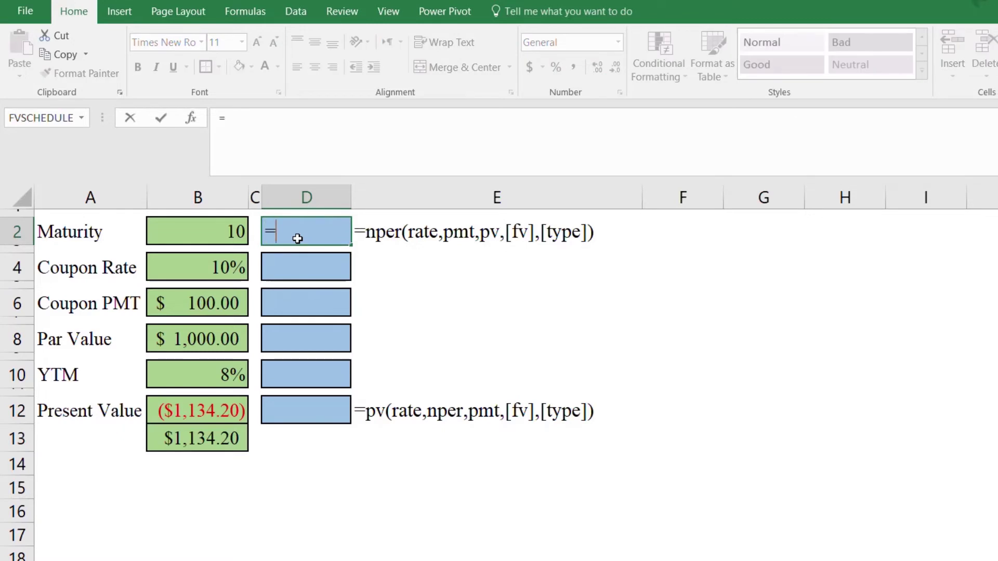
text(nper()
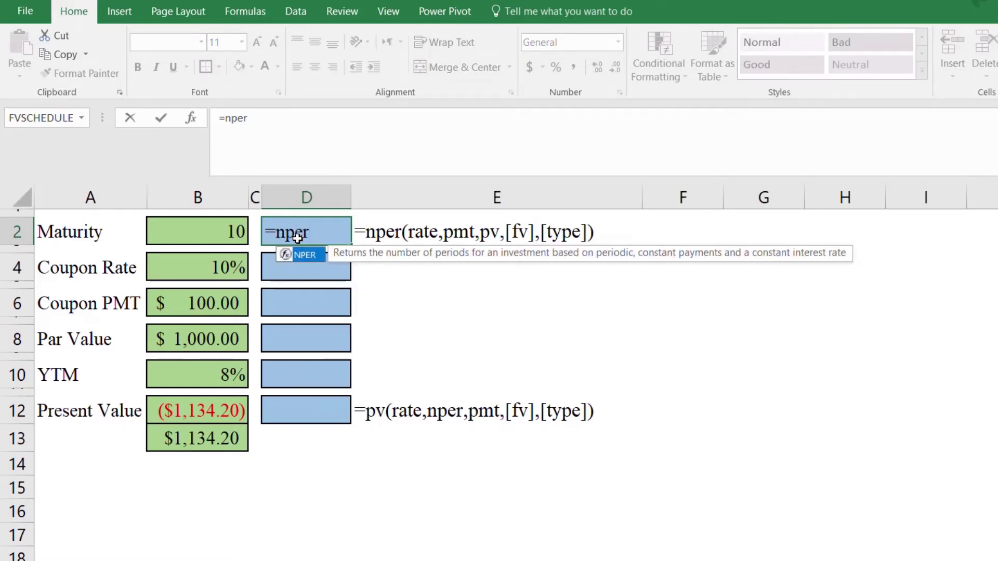
click(198, 370)
text(,)
click(210, 303)
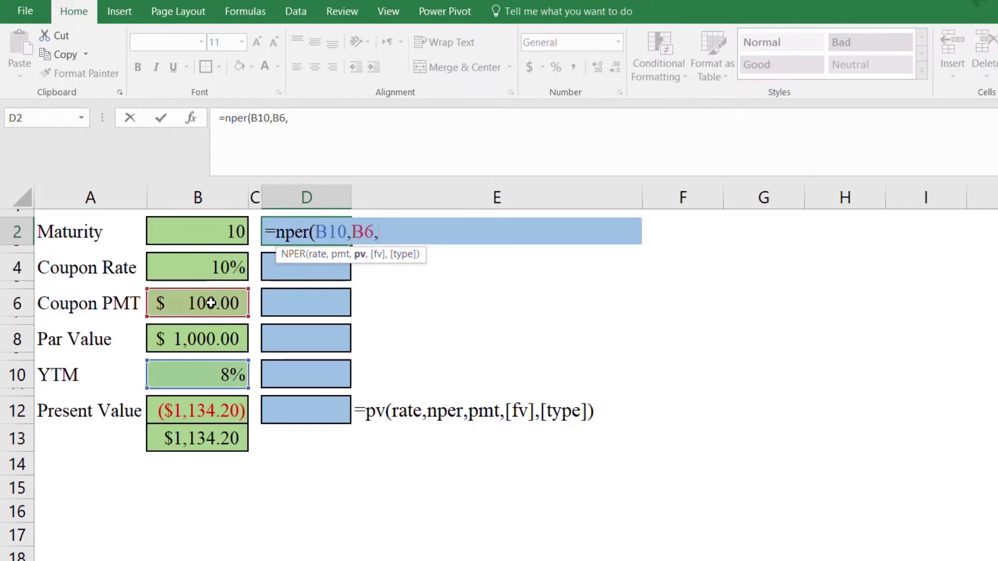
click(212, 414)
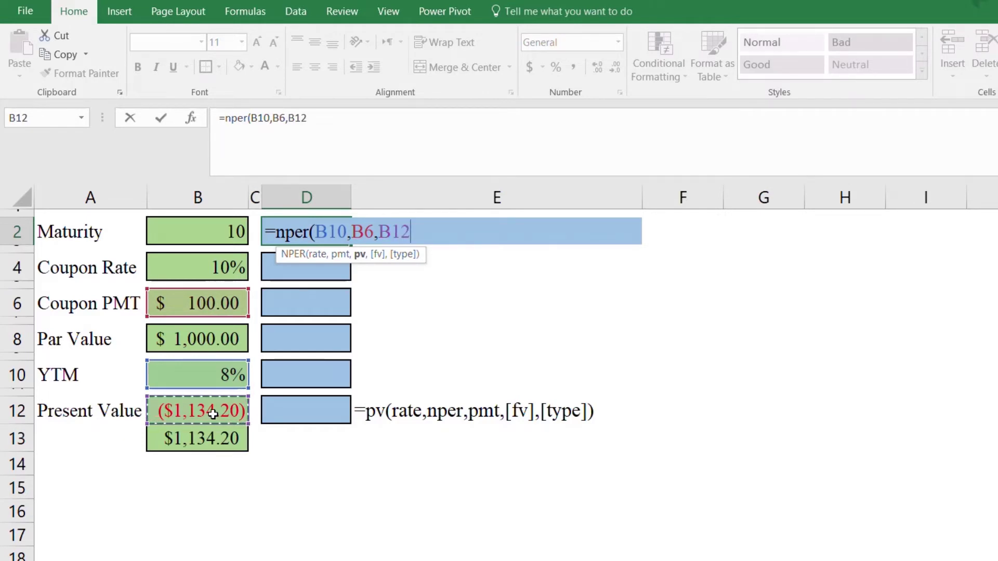
text(,)
click(199, 338)
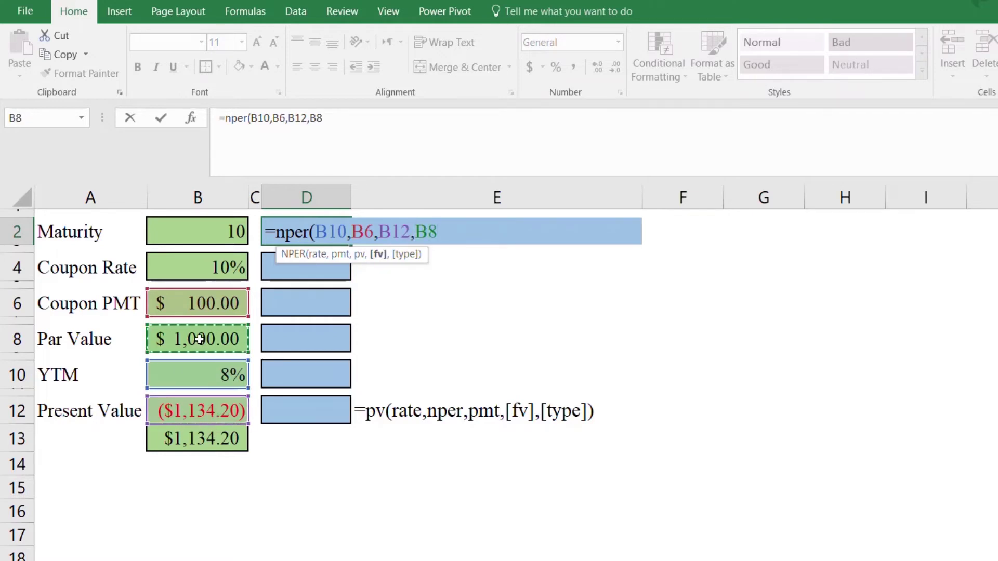
text(,0)
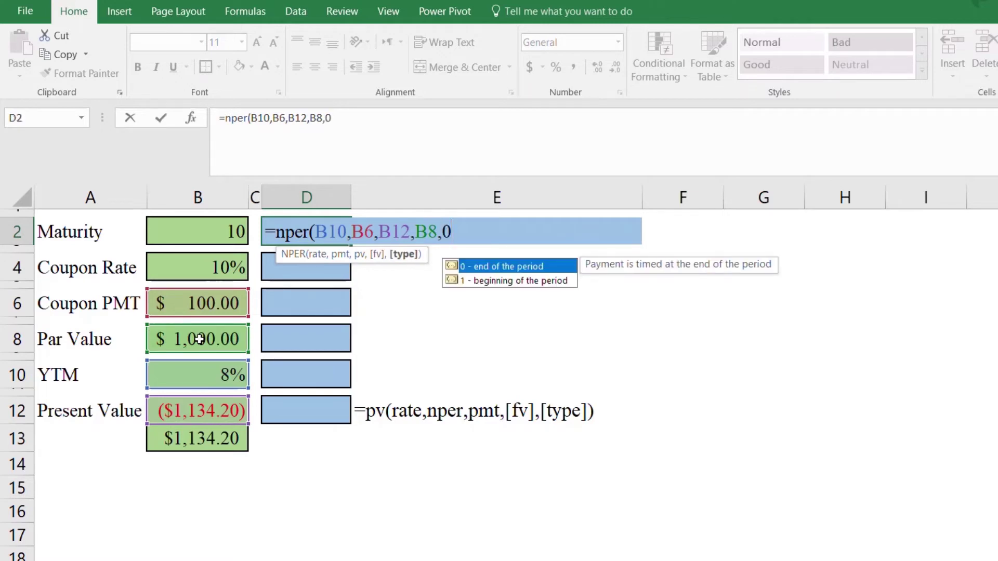
text())
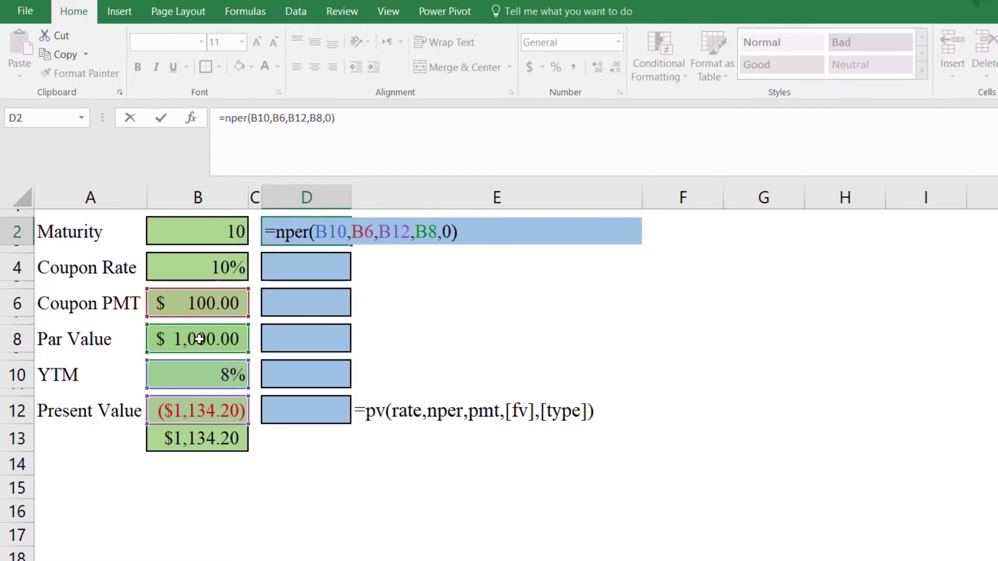
key(Return)
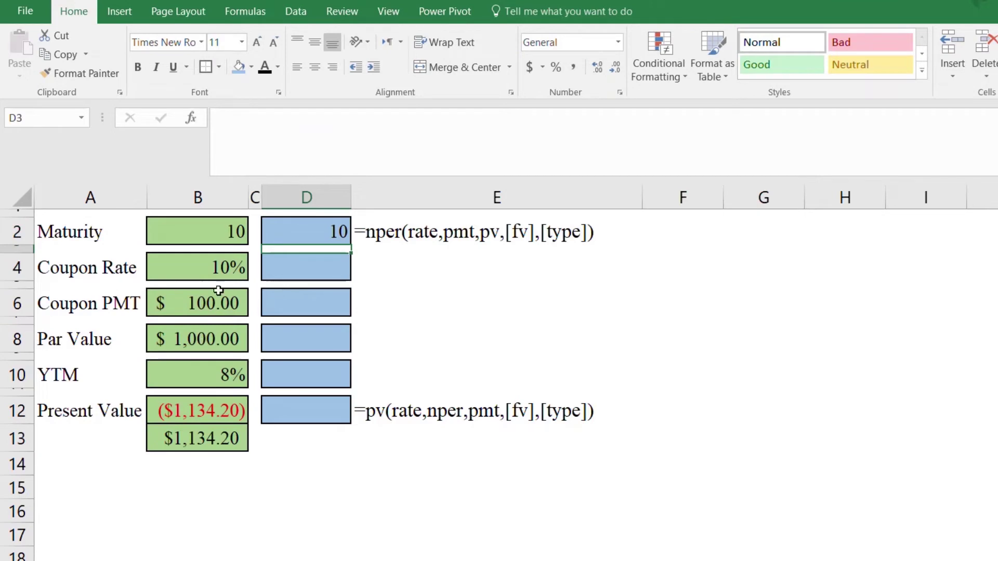
- Copy the PMT syntax note =pmt(rate,nper,pv,[fv],[type]) from L6 into E6, beside the Coupon PMT row
click(486, 231)
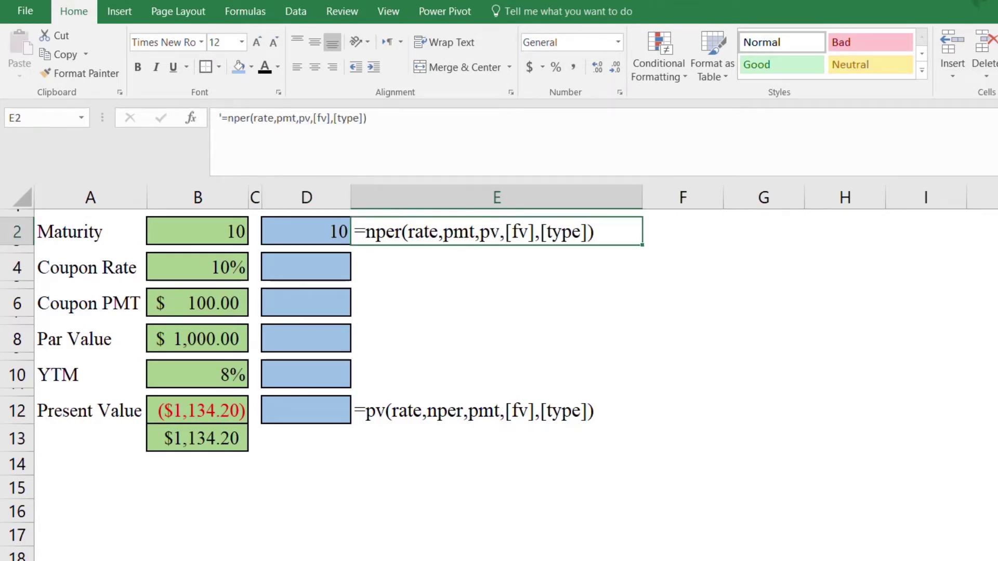
click(995, 321)
key(Up)
key(ctrl+c)
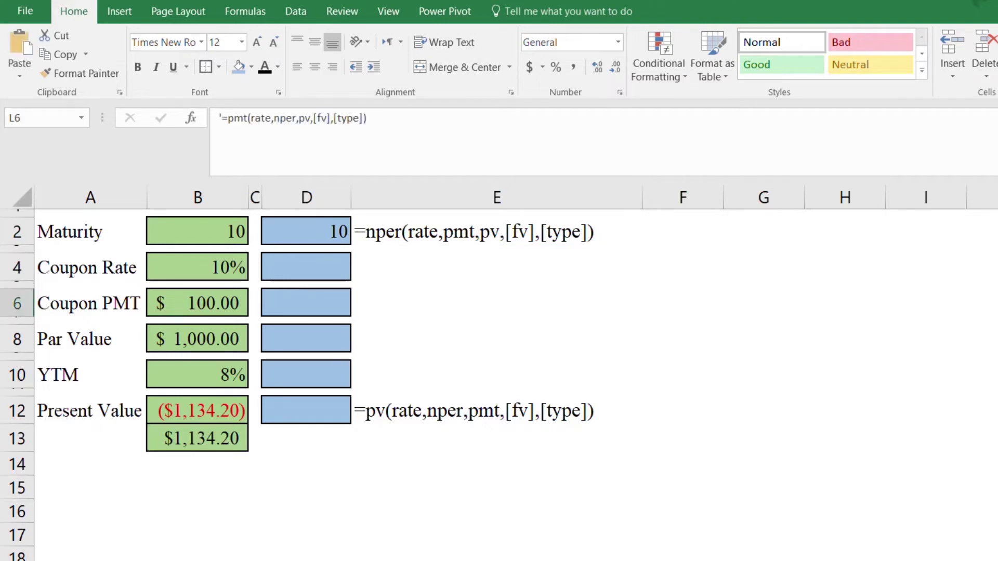
click(395, 280)
click(392, 308)
key(Return)
click(530, 376)
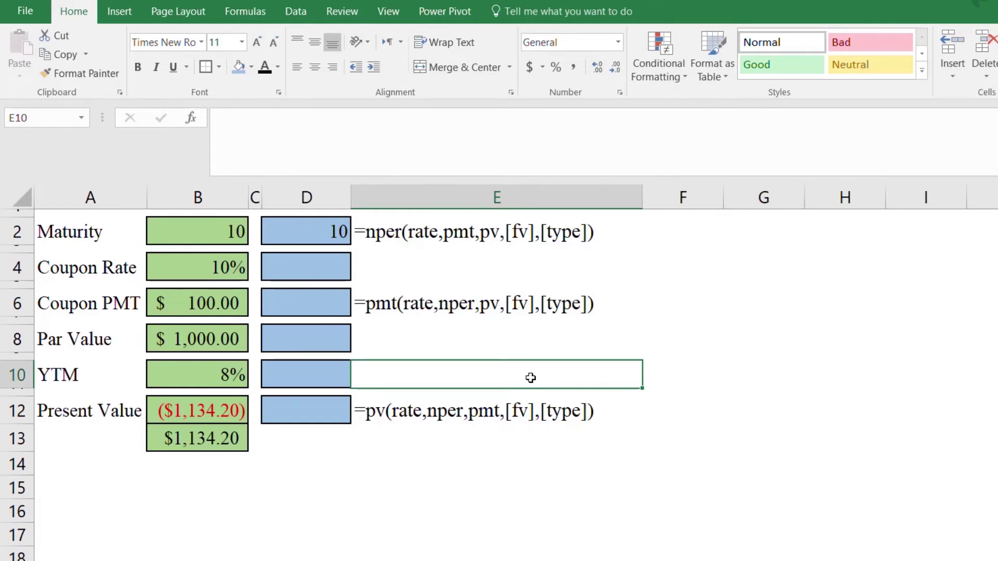
- Calculate the coupon payment in D6 with =PMT(B10,B2,B12,B8,0), using end-of-period payments
click(309, 303)
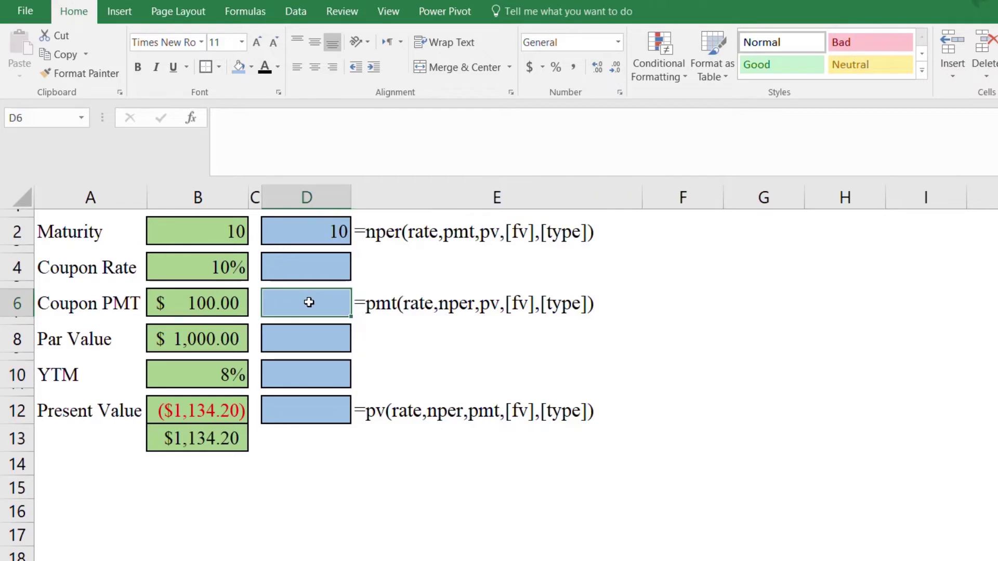
text(=pm)
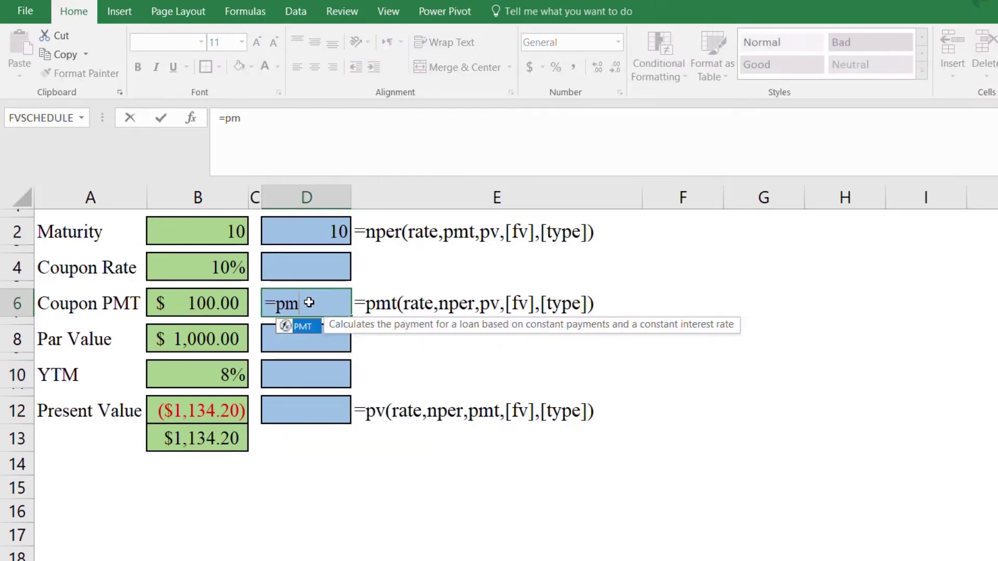
text(t()
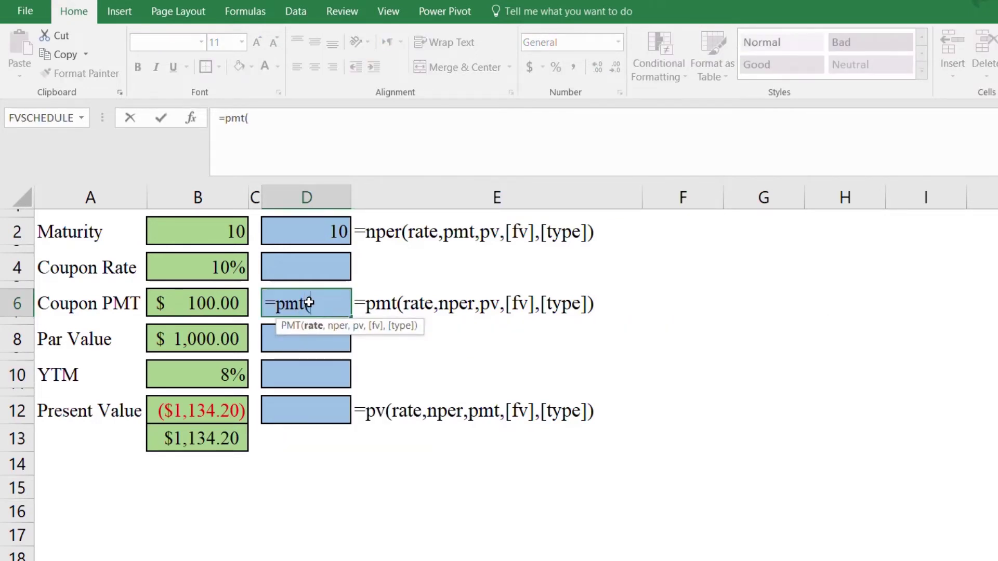
click(207, 366)
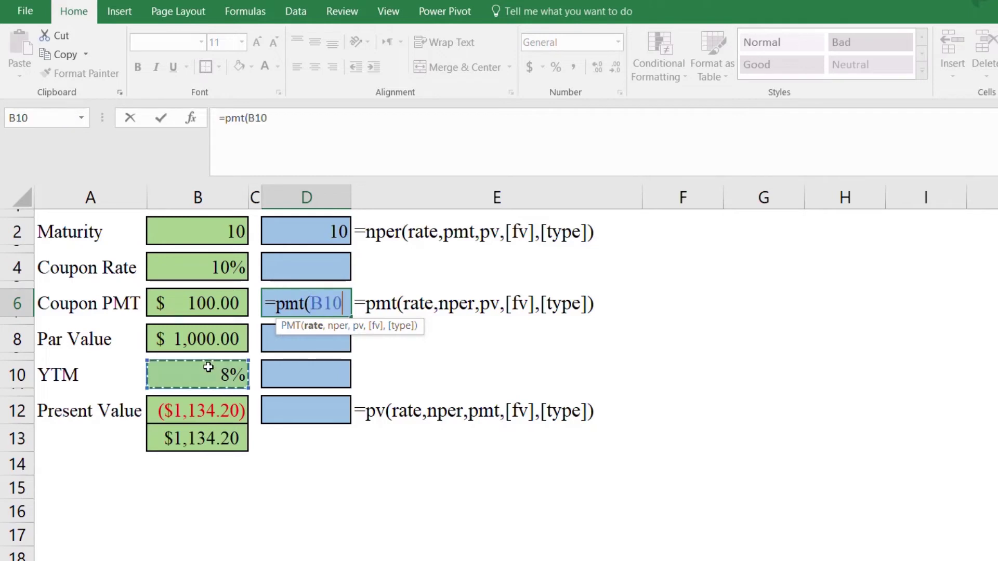
text(,)
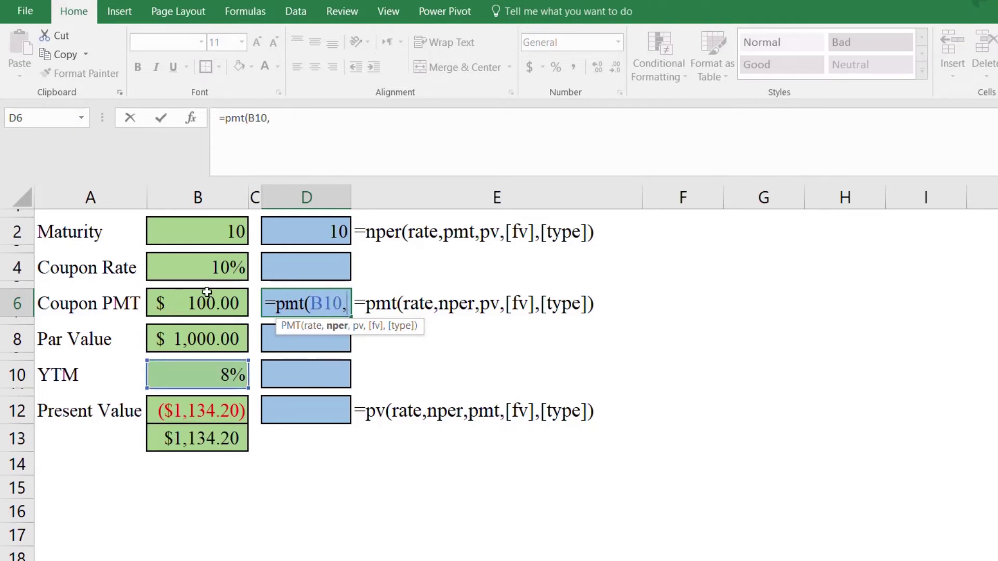
click(216, 240)
text(,)
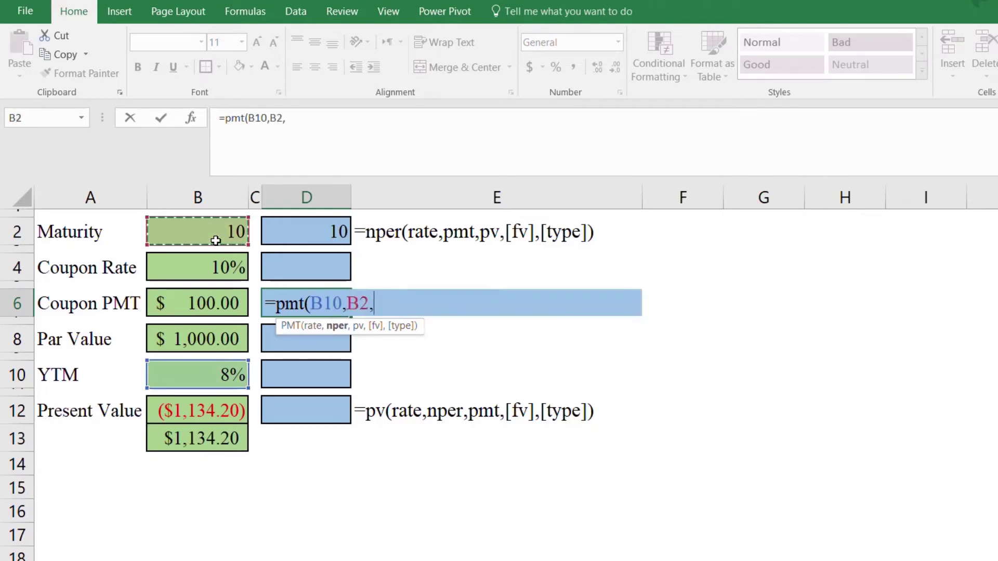
click(206, 408)
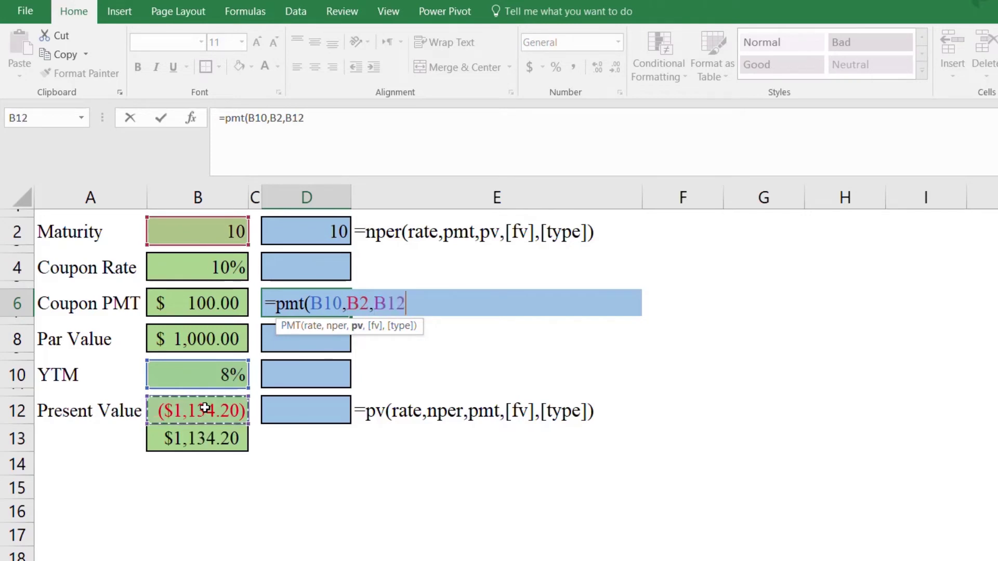
text(,)
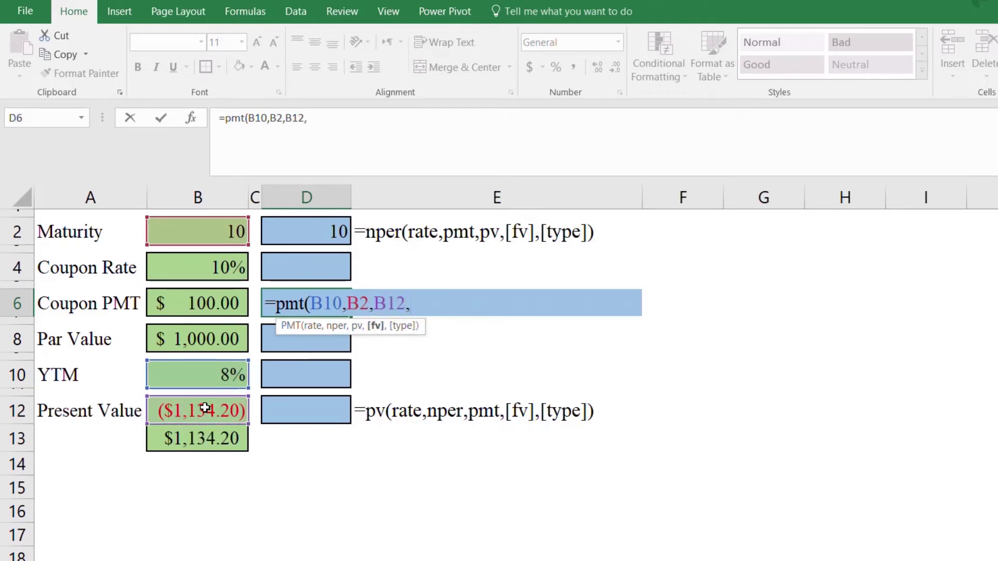
click(209, 340)
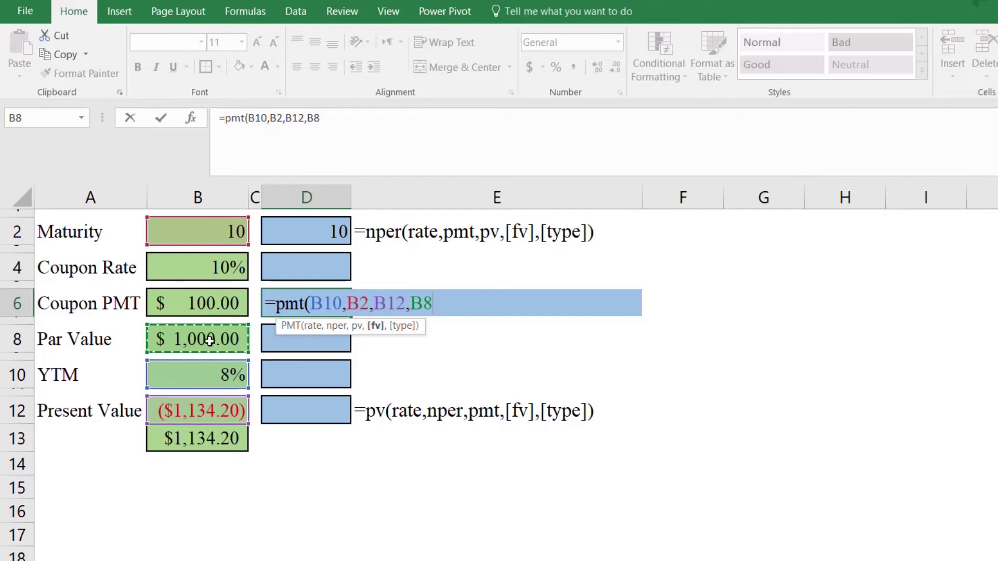
text(,)
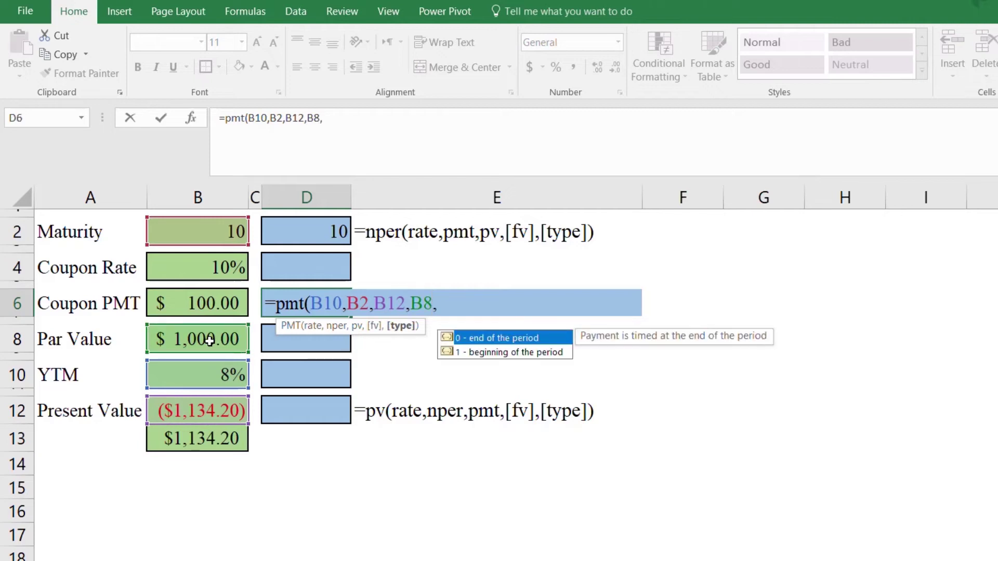
text(0))
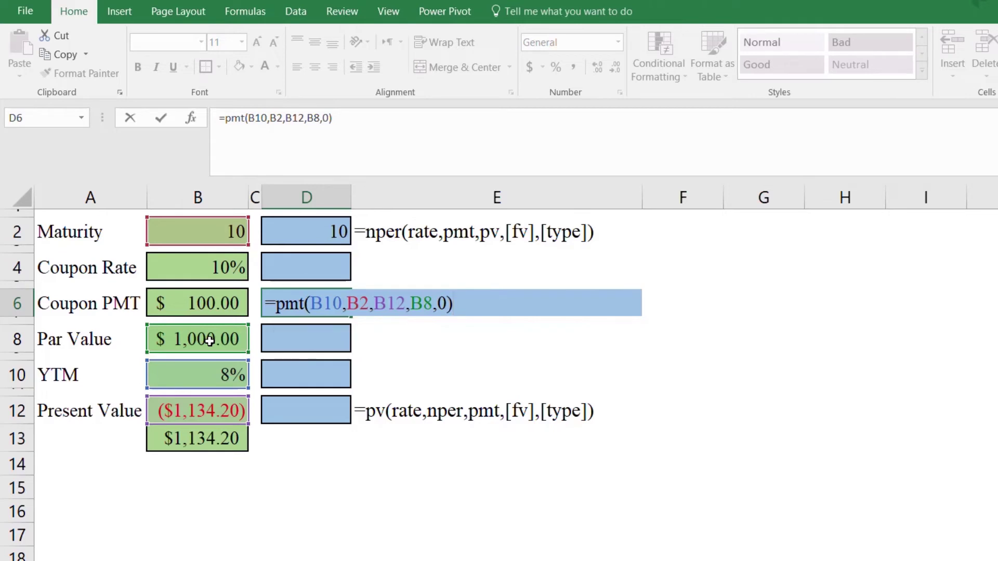
key(Return)
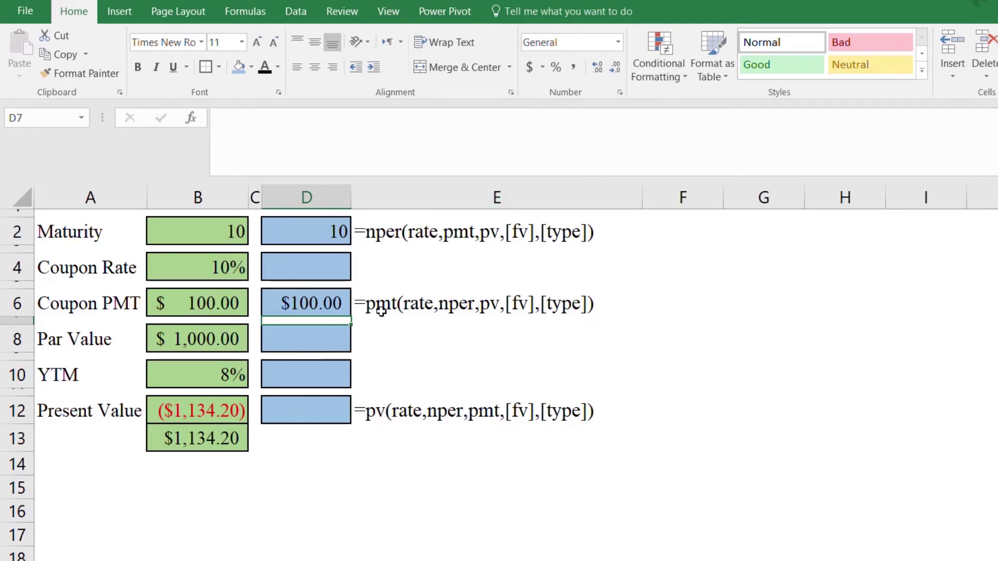
- Copy the FV syntax note =fv(rate,nper,pmt,[pv],[type]) from L8 into E8, beside the Par Value row
click(668, 314)
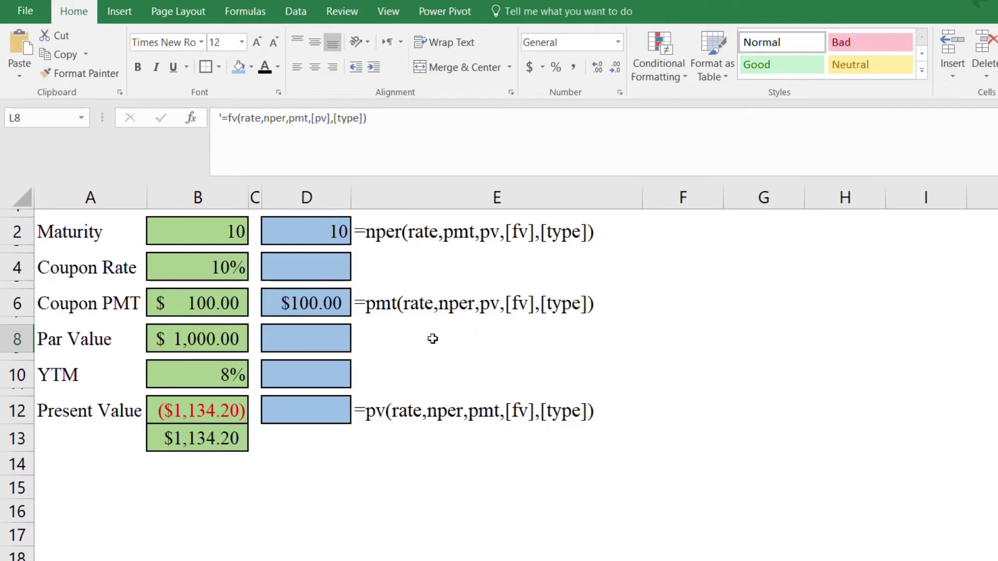
click(404, 338)
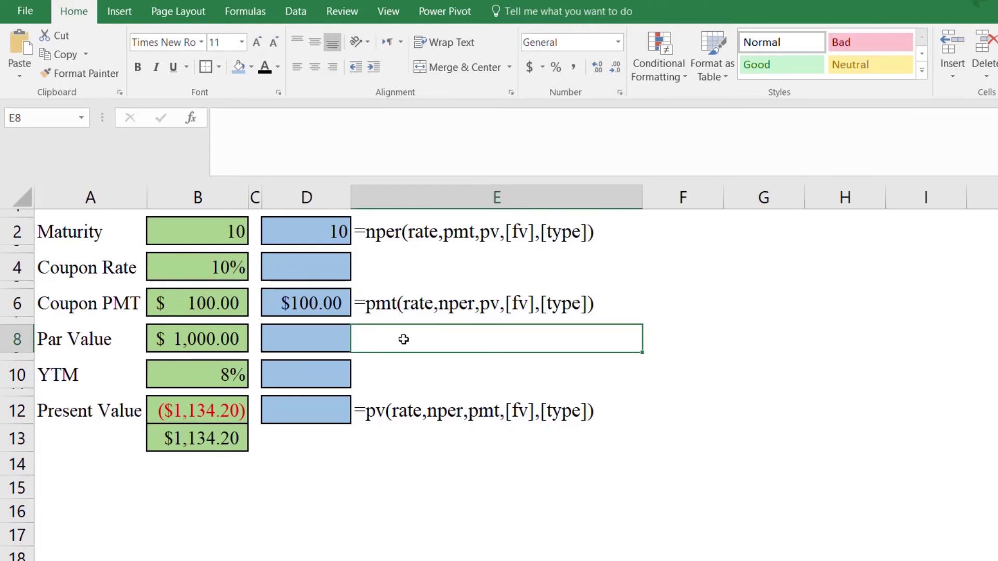
key(ctrl+v)
- Calculate the par value in D8 with =FV(B10,B2,B6,B12,0), using end-of-period payments
click(290, 341)
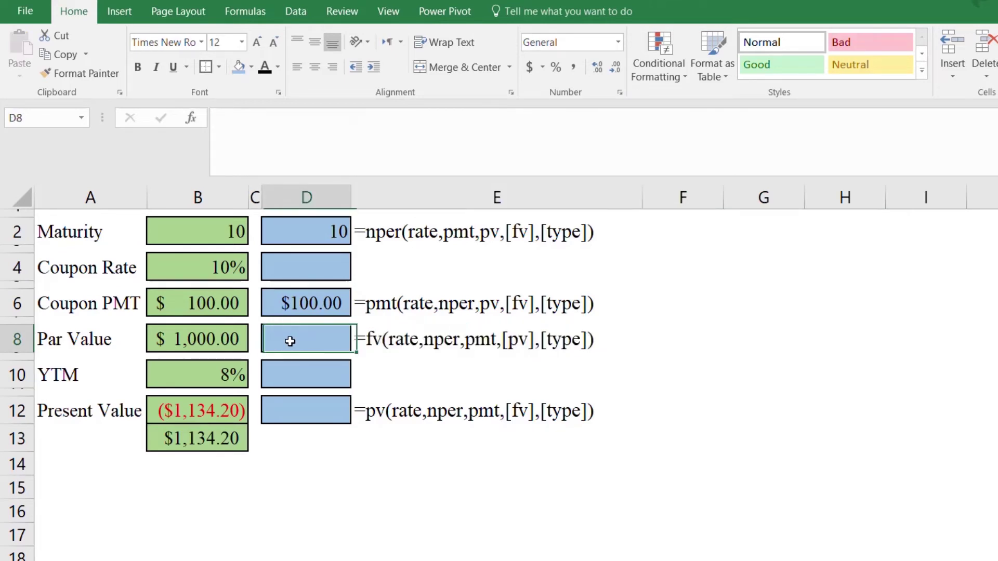
double_click(290, 341)
text(=fv()
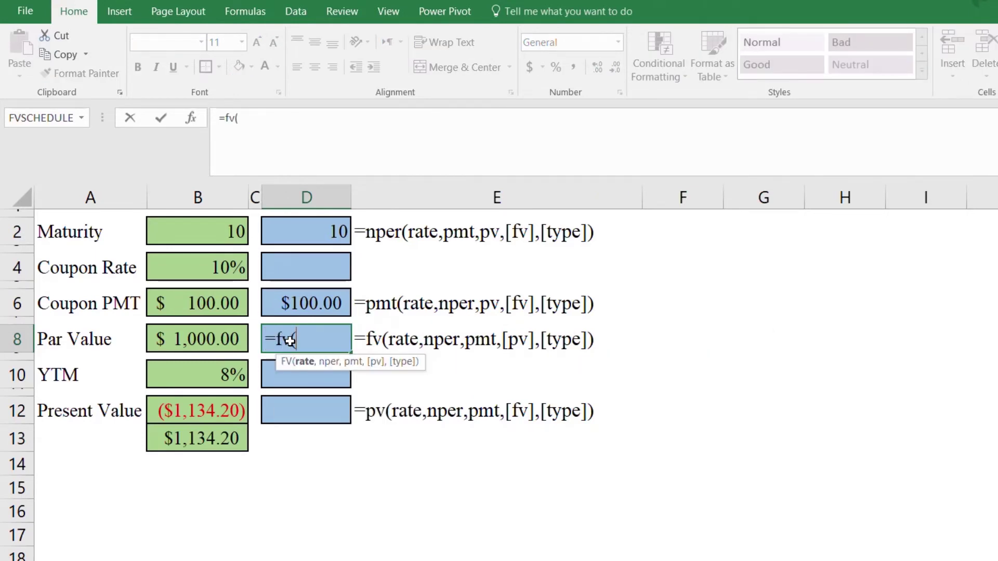
click(208, 378)
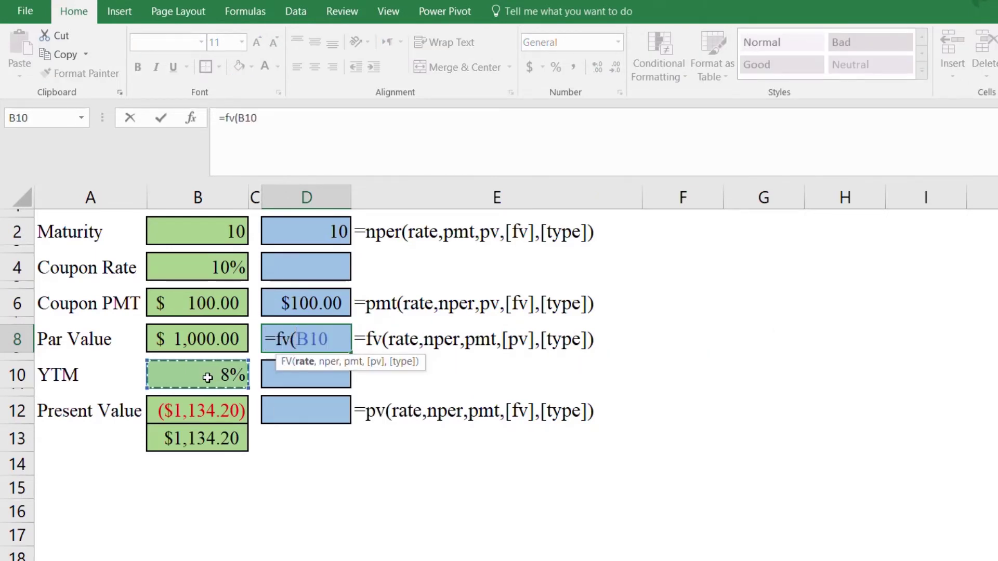
text(,)
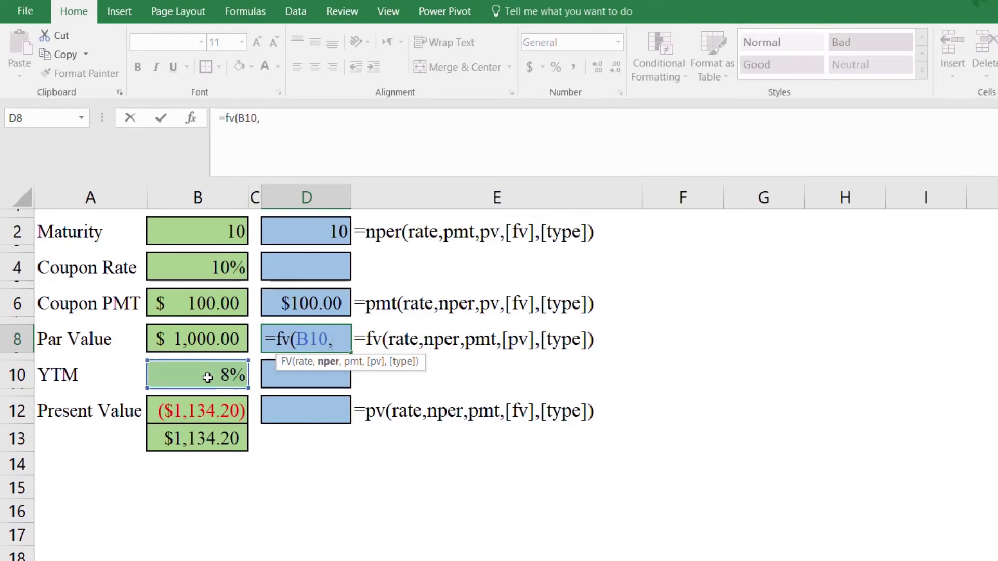
click(222, 243)
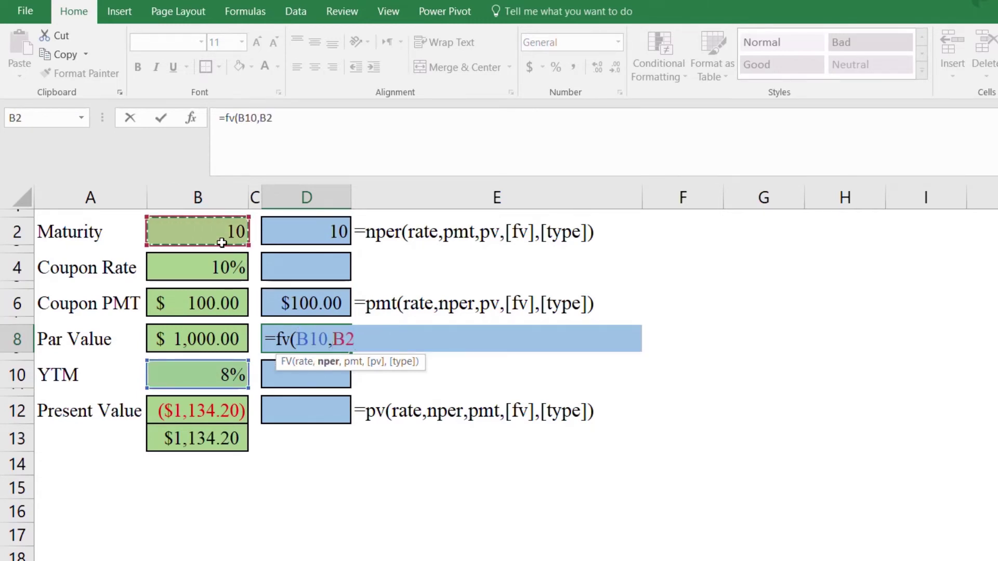
text(,)
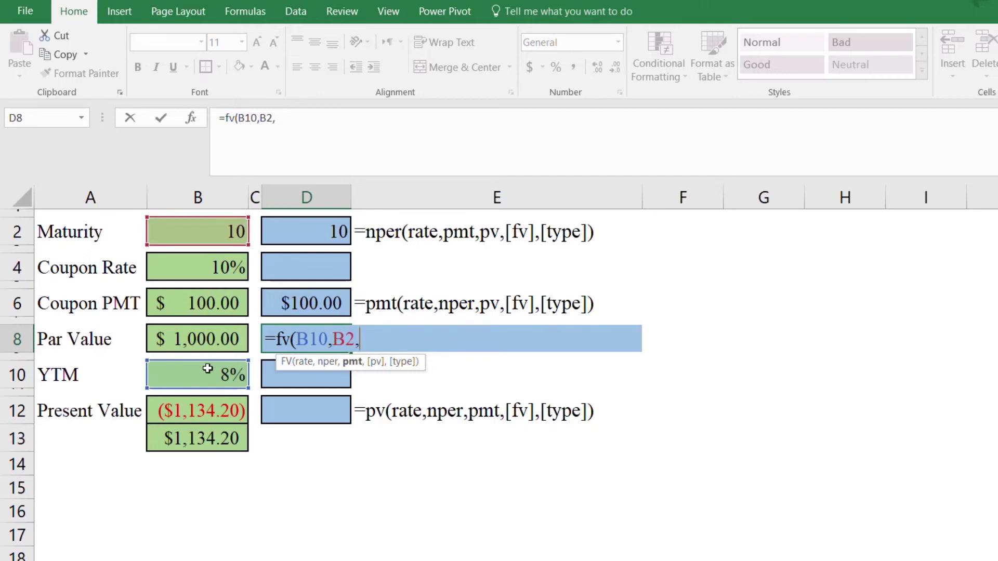
click(210, 302)
text(,)
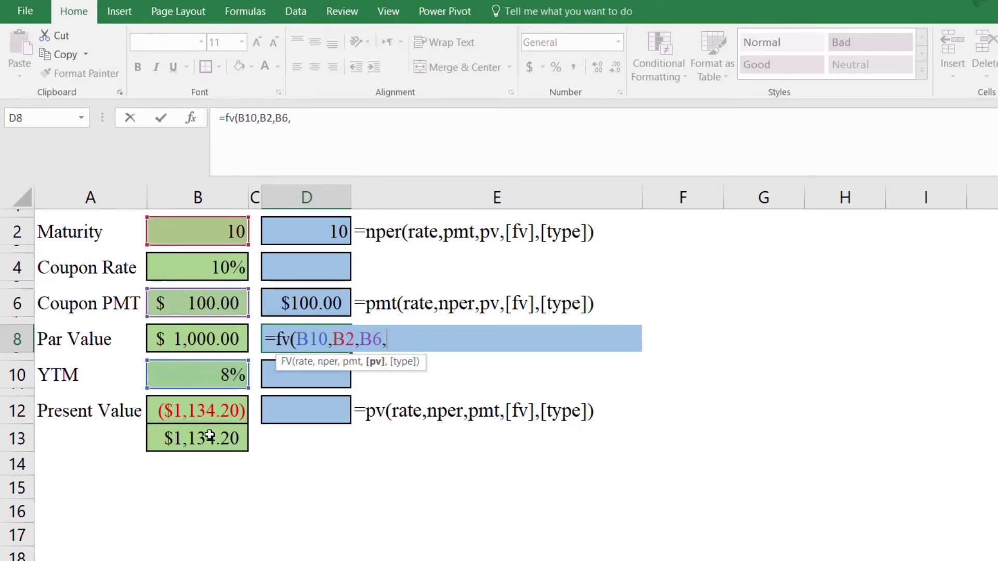
click(200, 418)
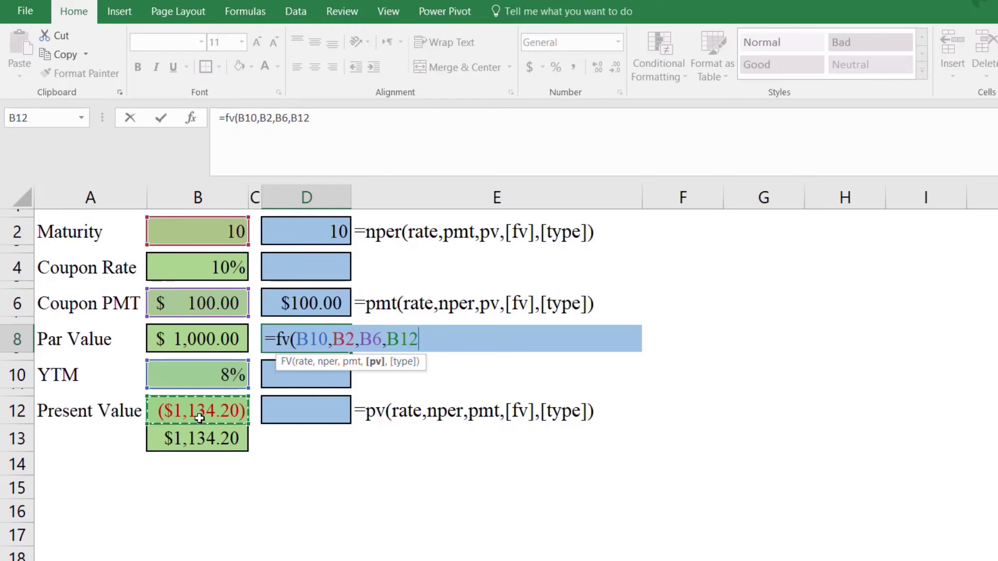
text(,)
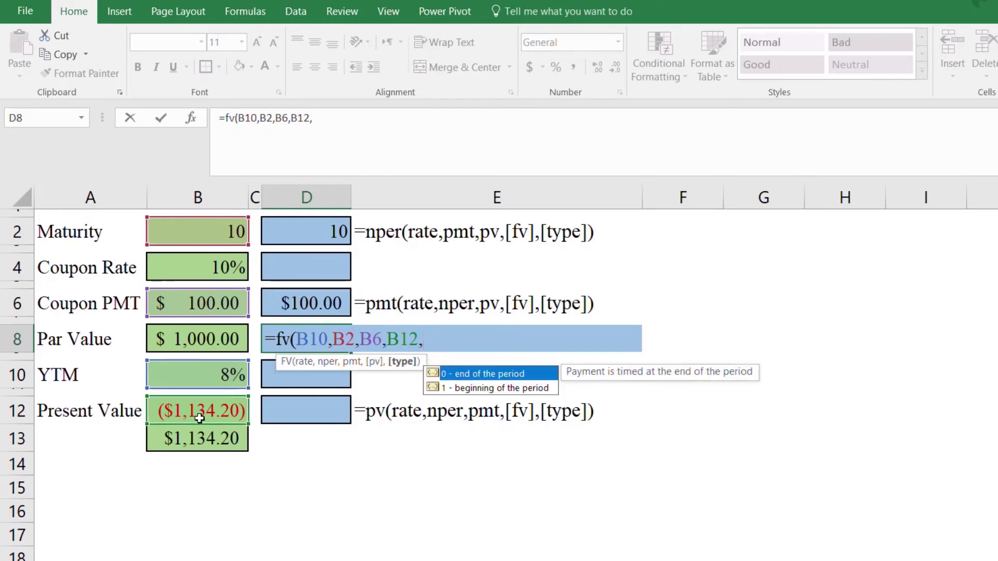
text(o))
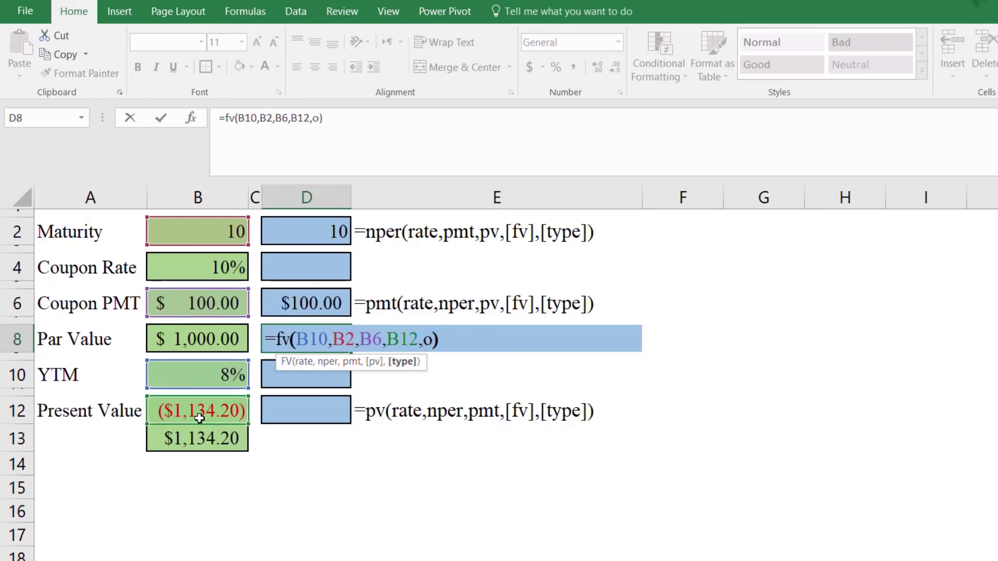
key(BackSpace)
key(BackSpace)
text(0))
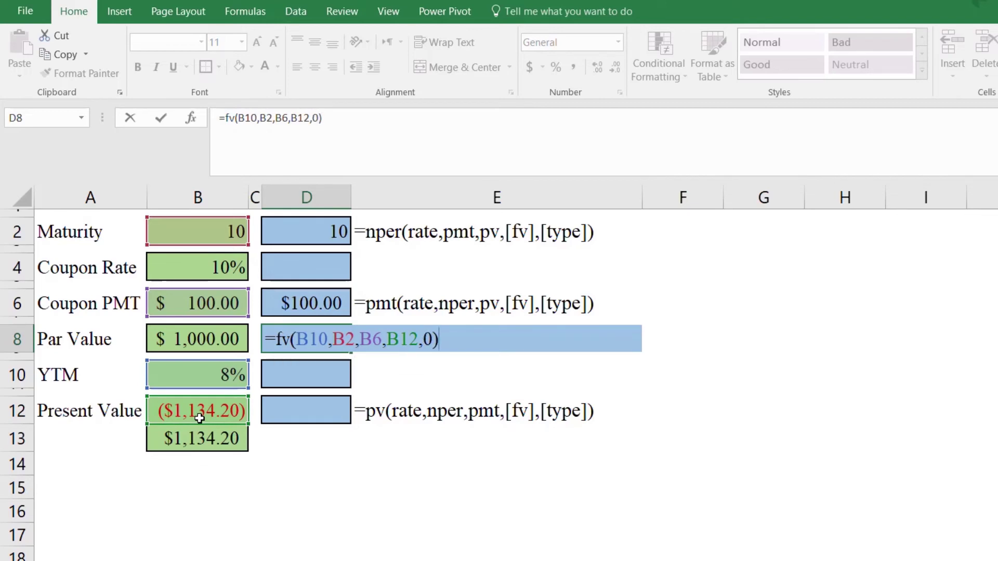
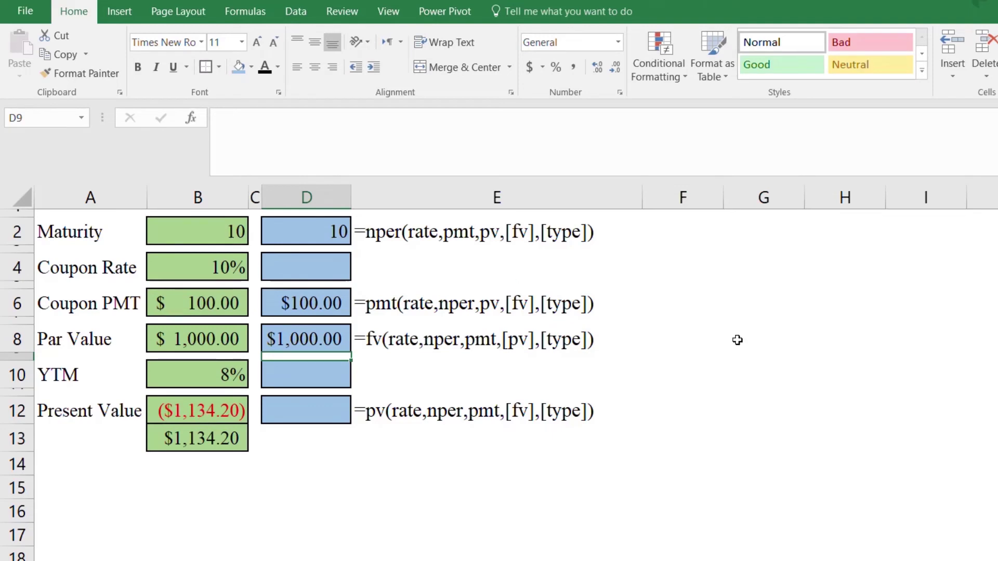
- Place the RATE syntax note =rate(nper,pmt,pv,[fv],[type],[guess]) in E10, beside the YTM row
click(641, 551)
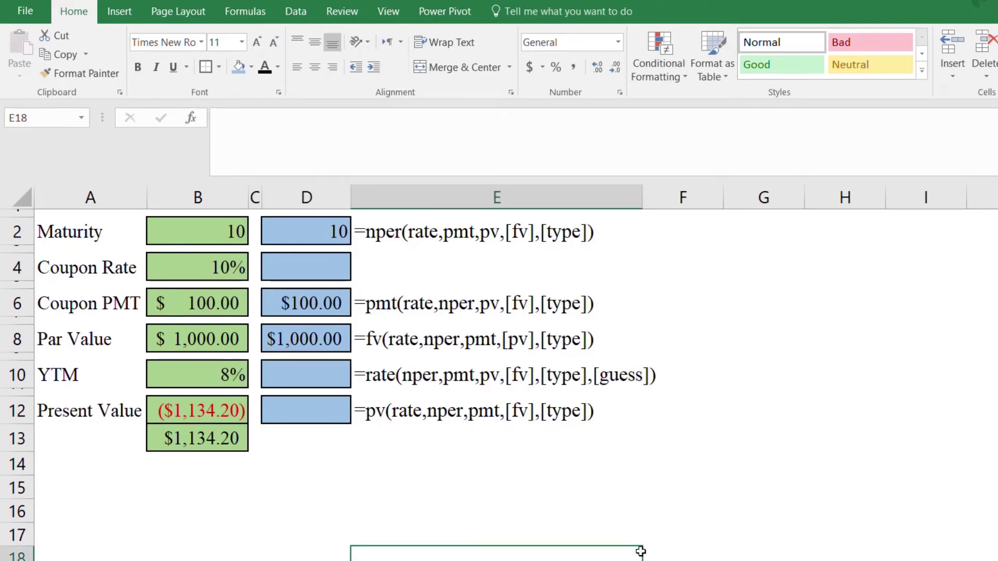
click(535, 454)
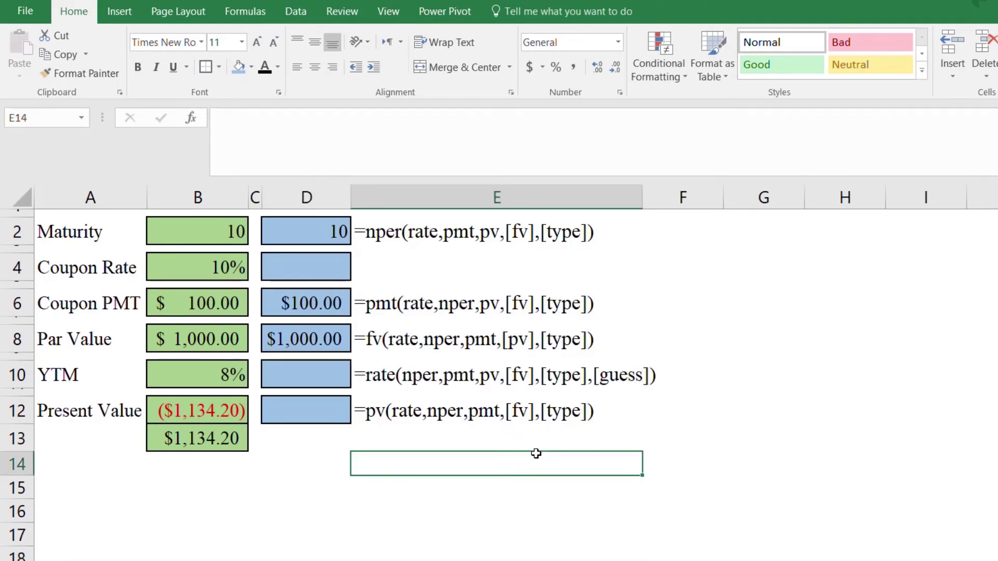
- Calculate the yield to maturity in D10 with =RATE(B2,B6,B12,B8,0,0.05), using end-of-period payments and a 0.05 guess
click(308, 377)
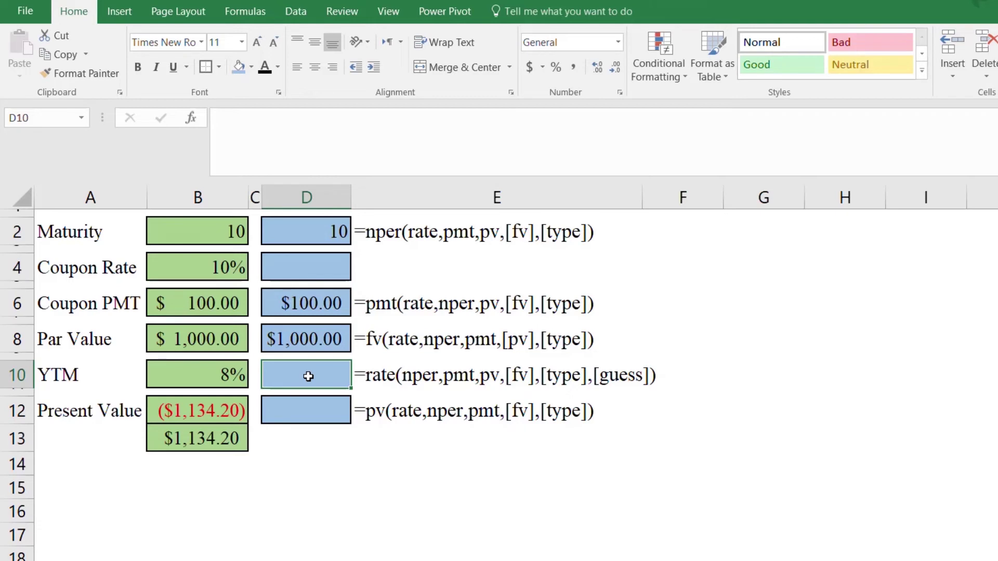
text(=)
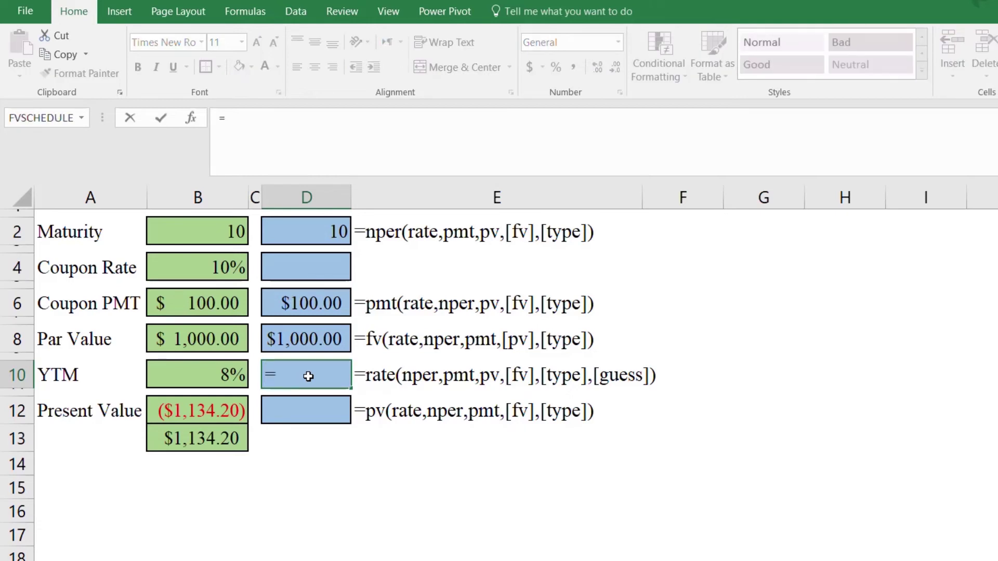
text(rate()
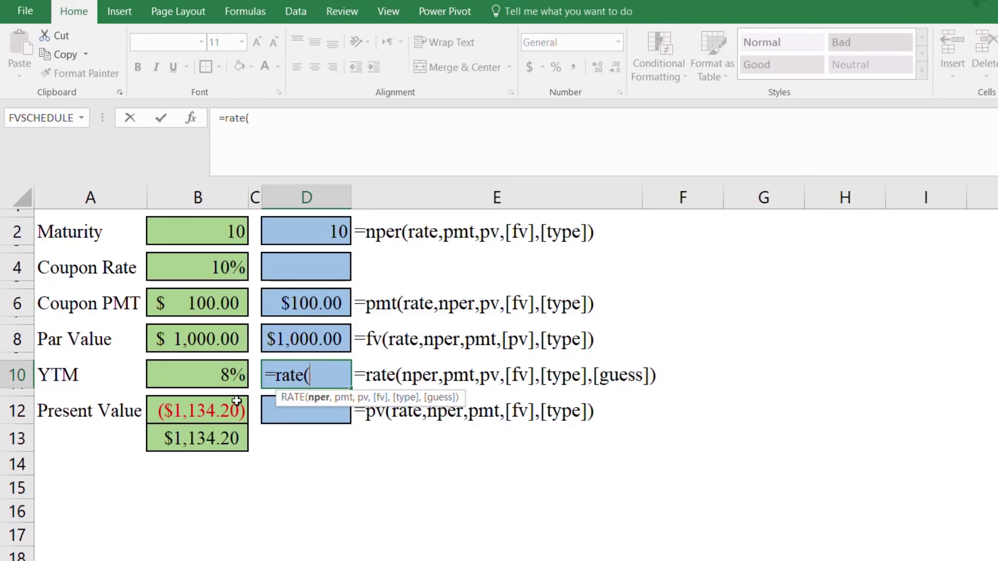
click(230, 227)
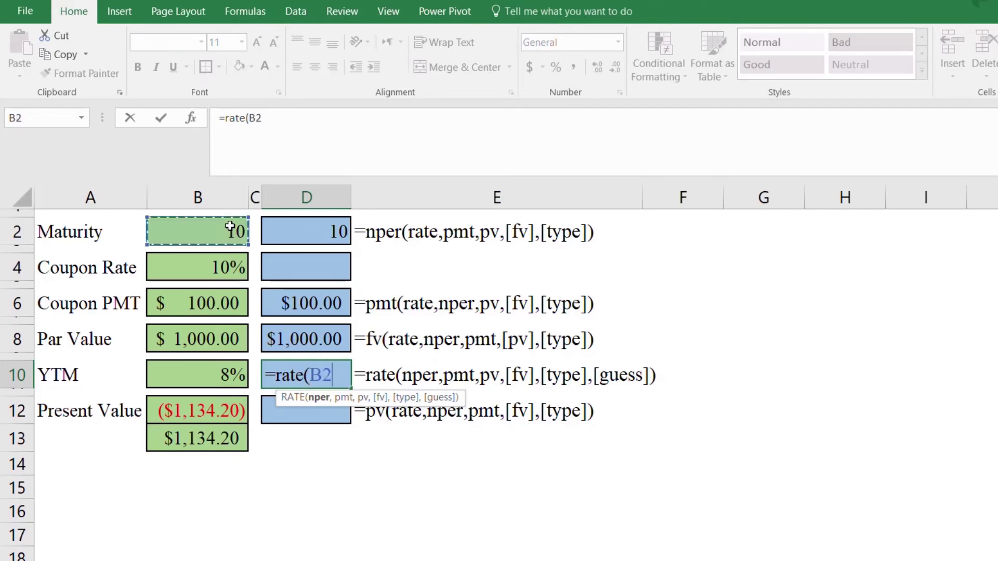
text(,)
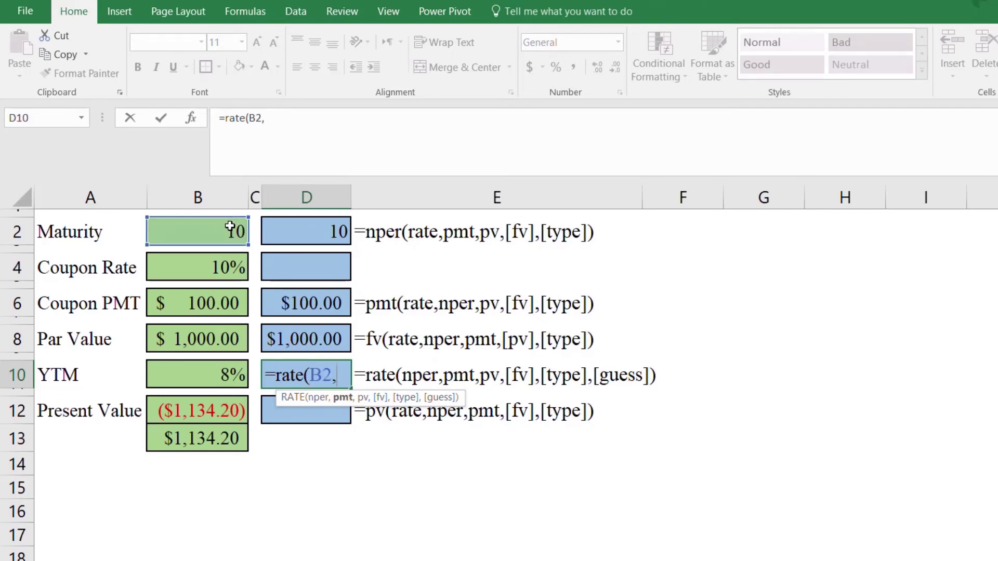
click(217, 300)
text(,)
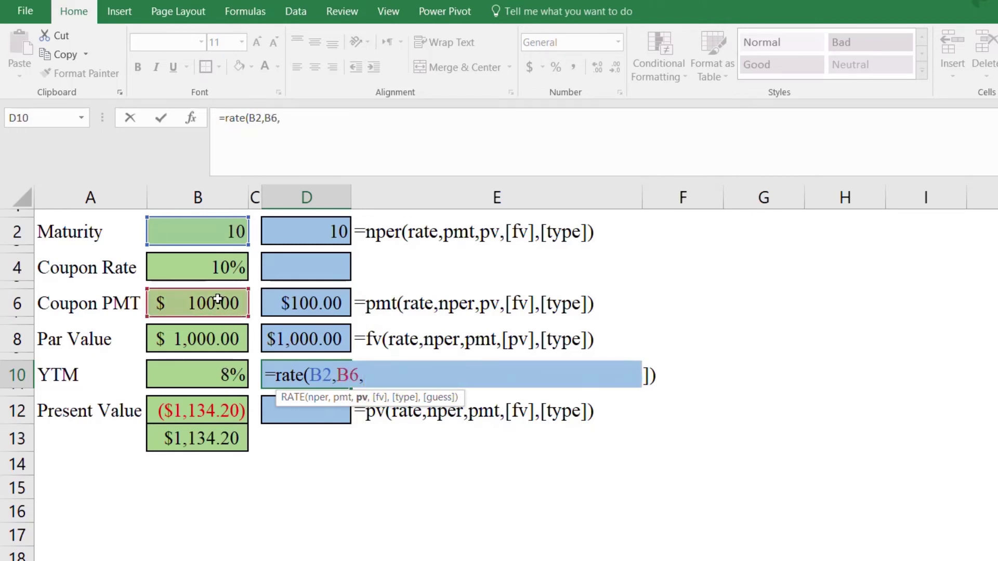
click(210, 416)
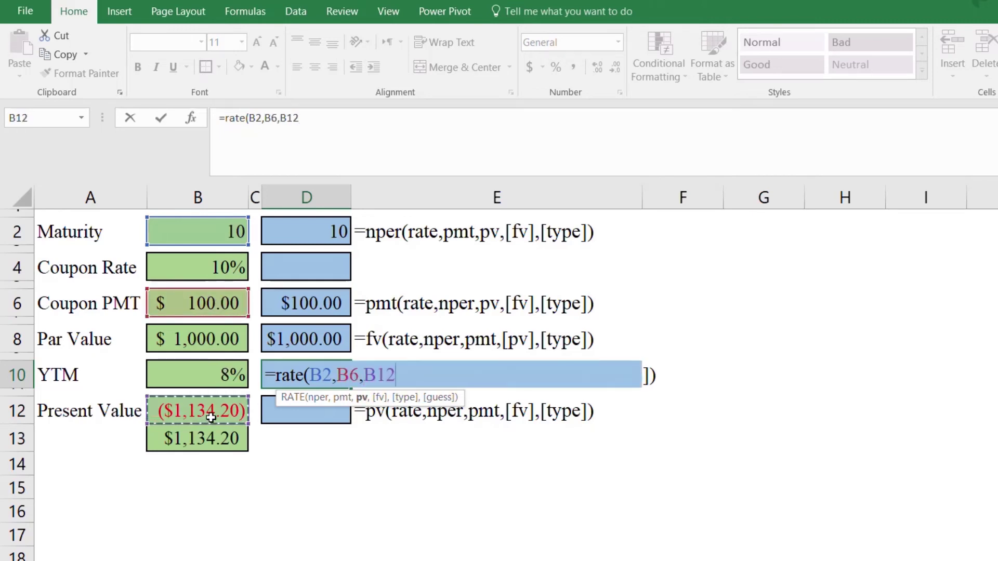
text(,)
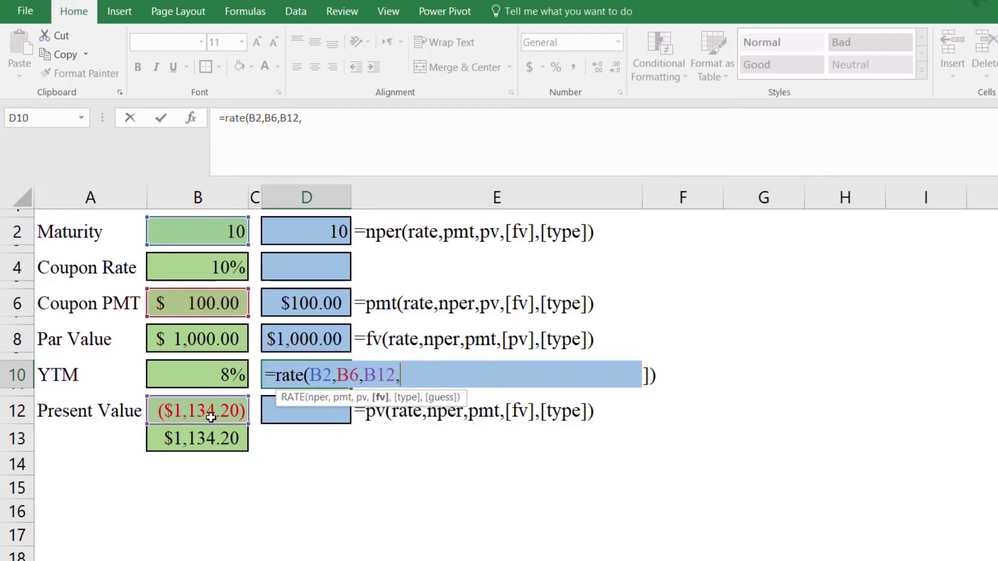
click(224, 347)
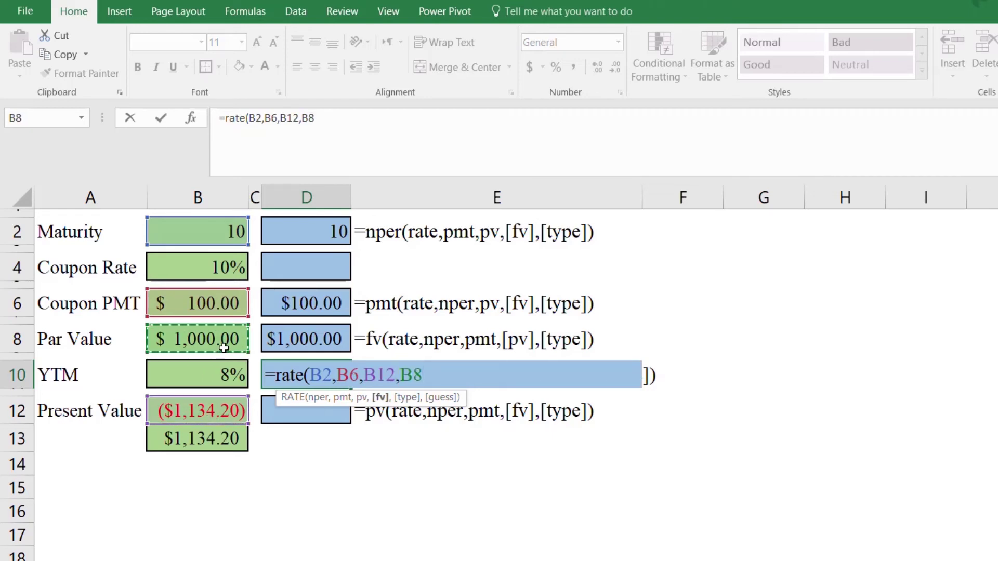
text(,)
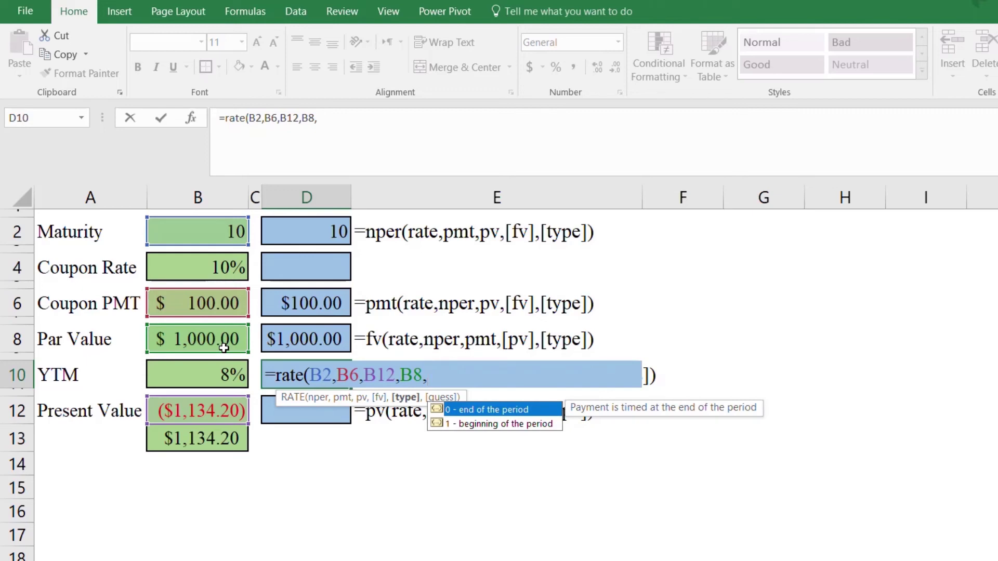
text(o)
key(BackSpace)
text(0,)
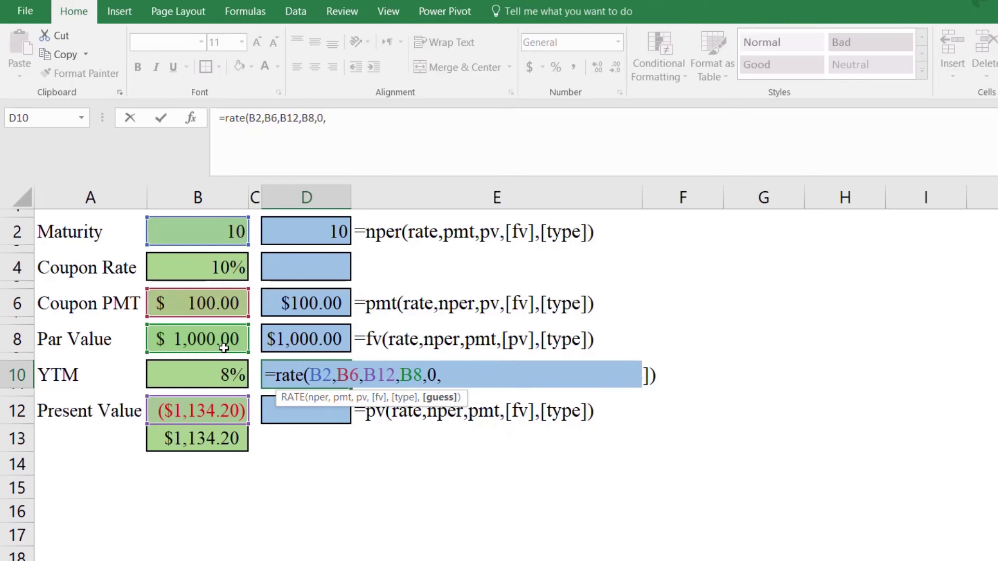
text(5)
key(BackSpace)
text(0.05))
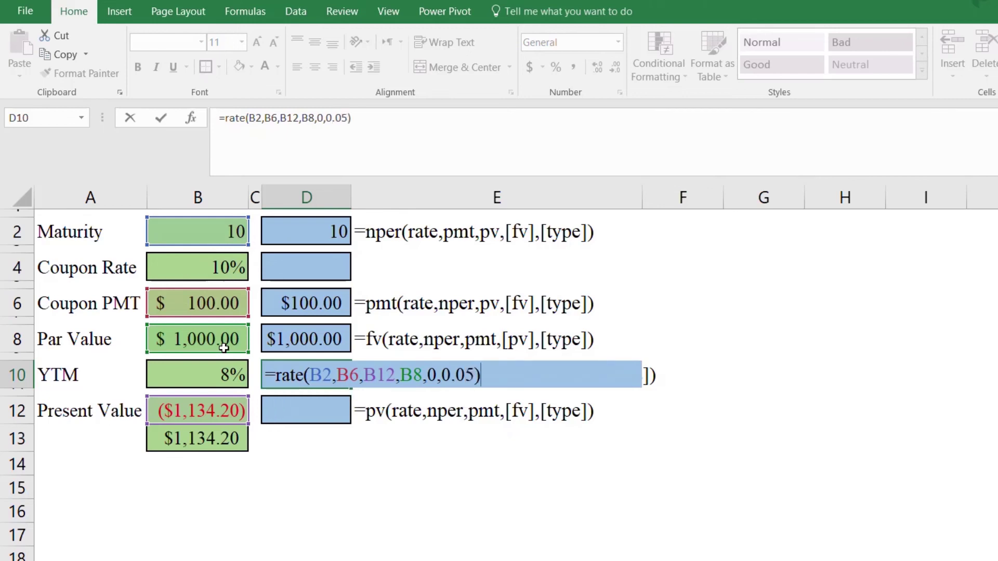
key(Return)
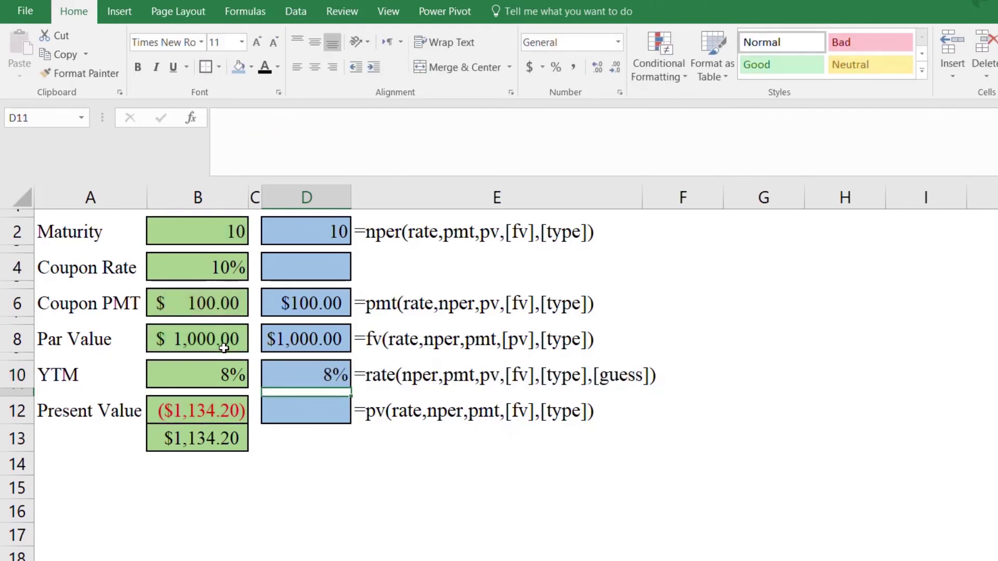
- Remove the optional guess argument from the YTM formula in D10 so it reads =RATE(B2,B6,B12,B8,0)
click(310, 371)
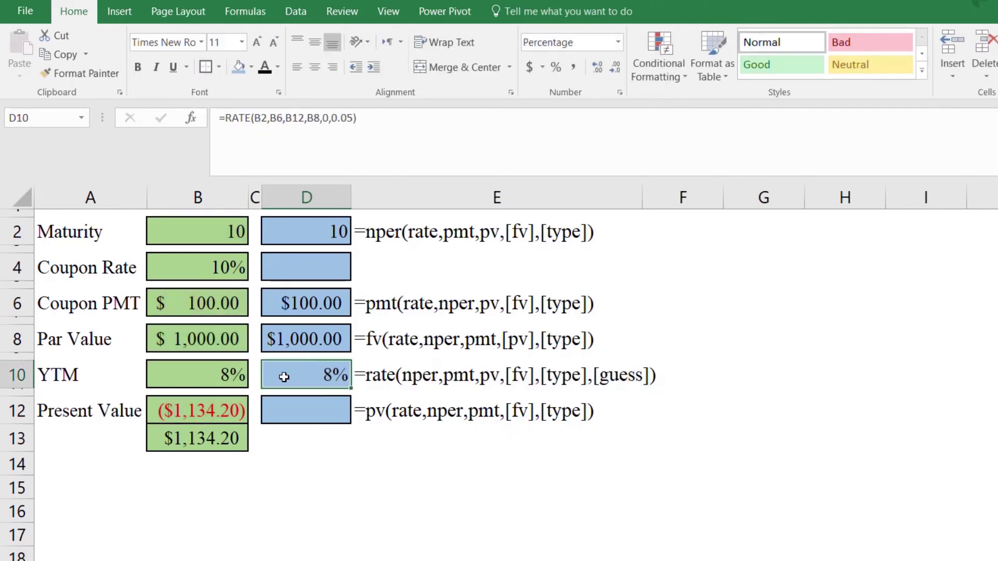
double_click(319, 376)
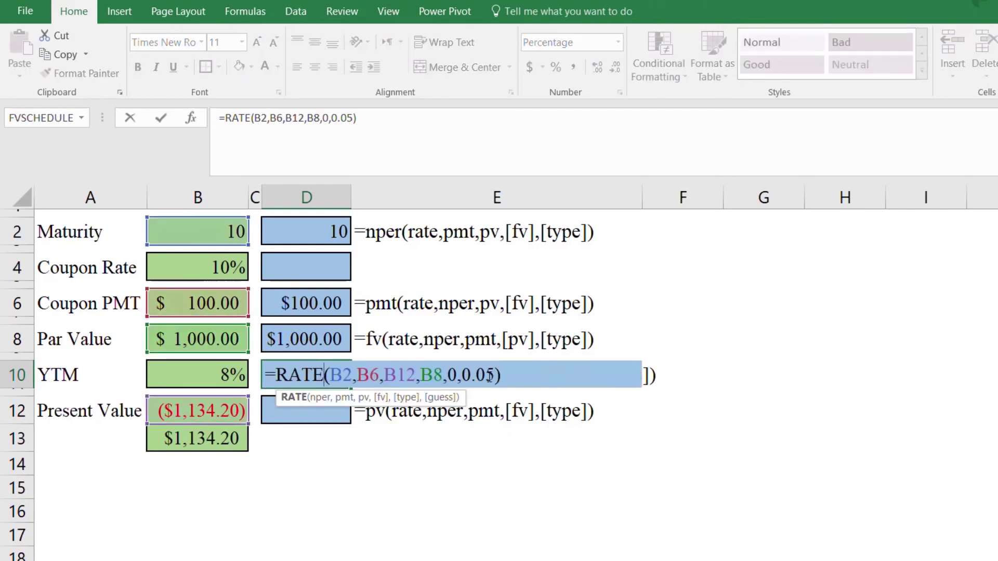
click(493, 375)
key(BackSpace)
key(BackSpace)
key(BackSpace)
key(BackSpace)
key(BackSpace)
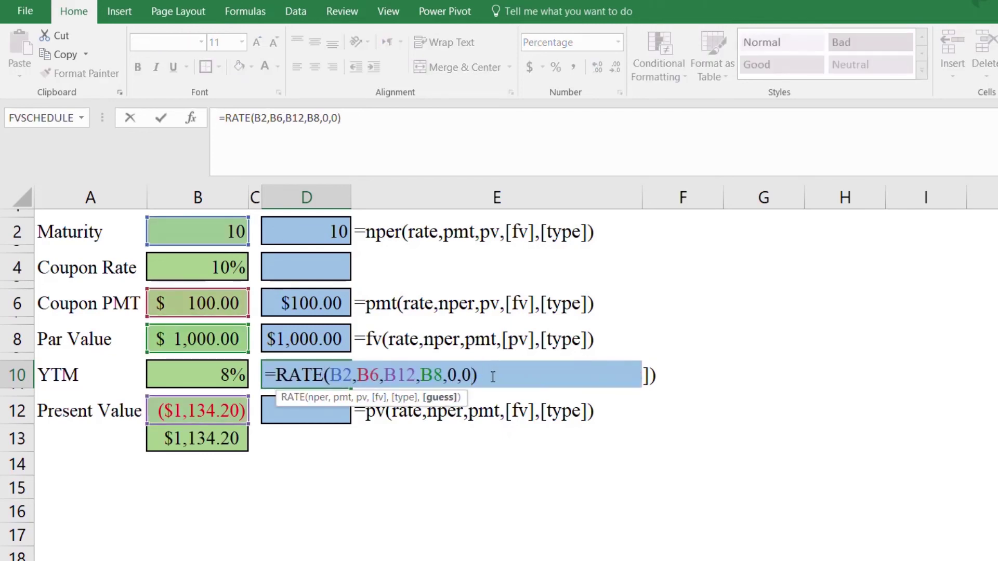
key(BackSpace)
text(0)
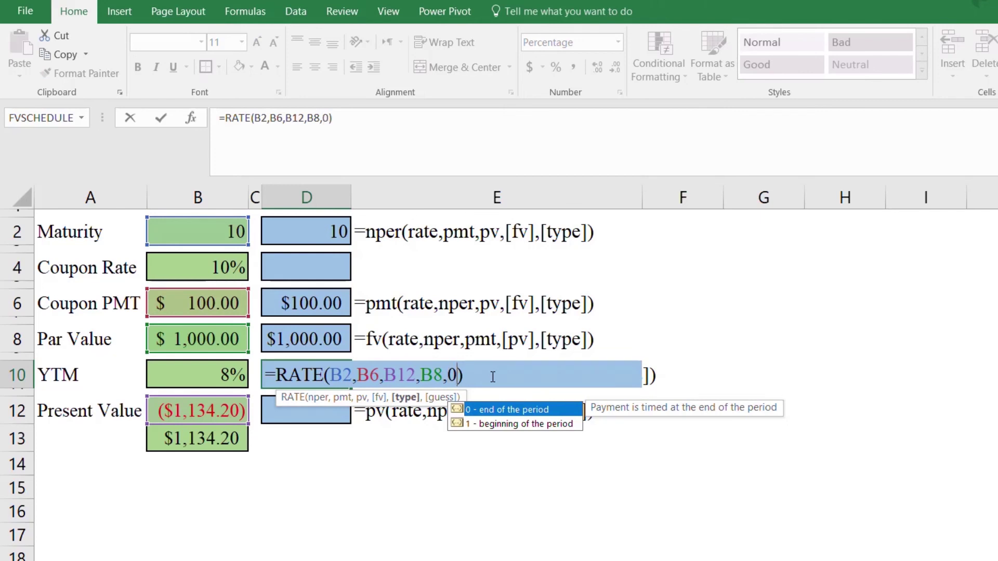
key(Return)
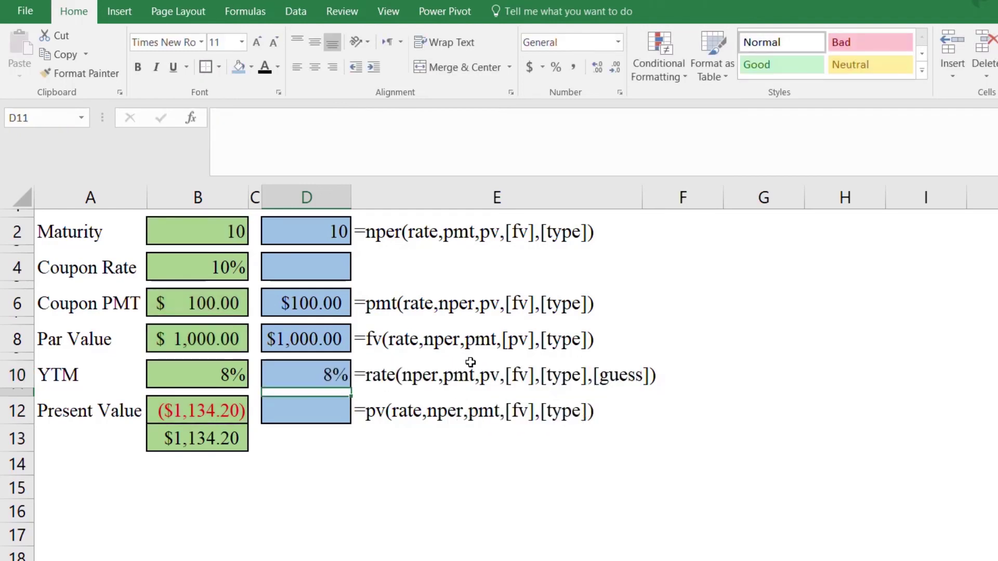
click(341, 379)
click(381, 466)
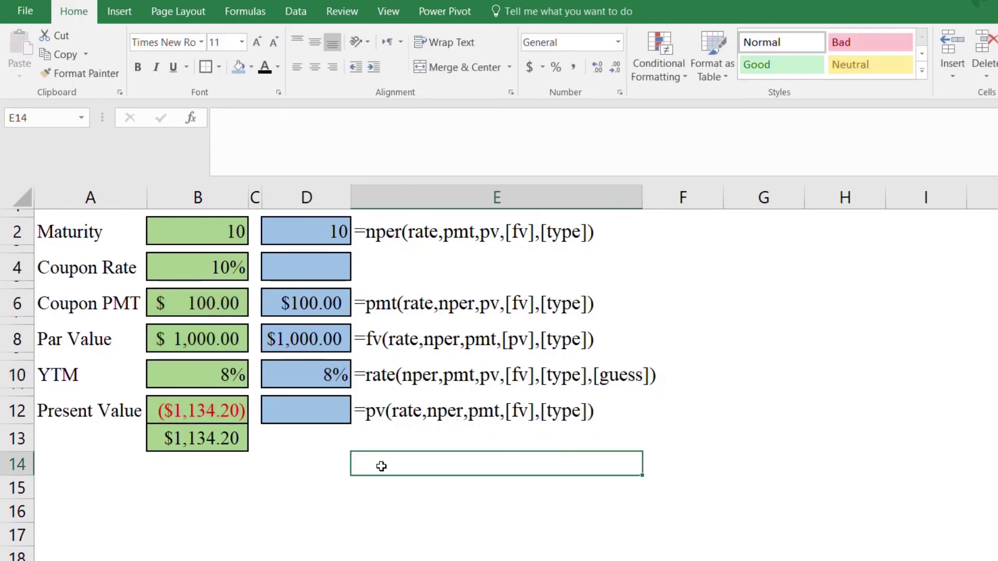